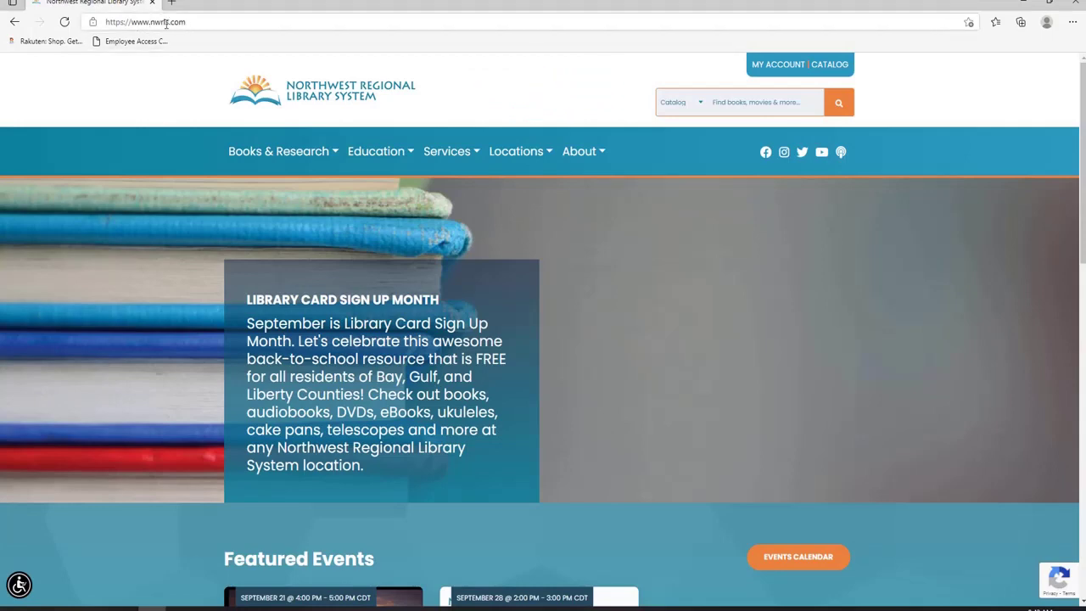
Open the library's Databases page and scroll down to the NewspaperARCHIVE listing.
{"action": "left_click", "coordinate": [270, 147]}
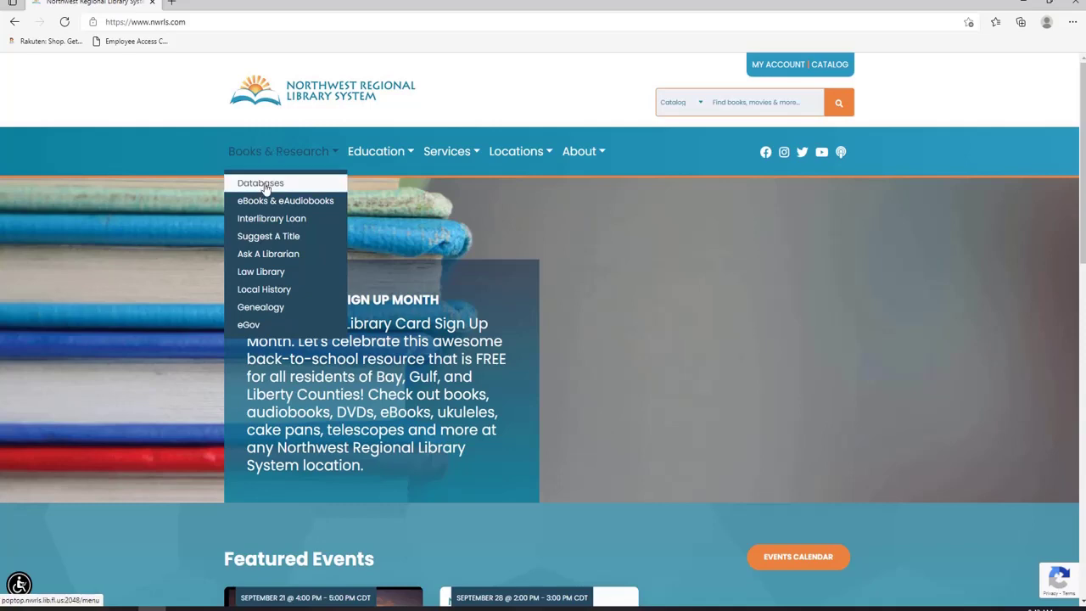
{"action": "left_click", "coordinate": [265, 187]}
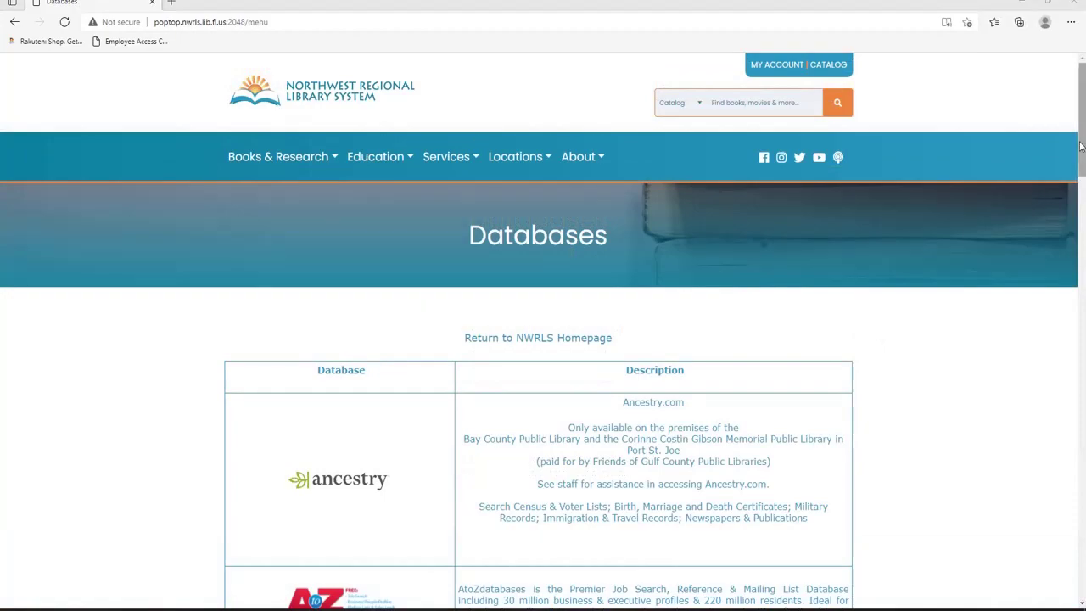
{"action": "left_click_drag", "start_coordinate": [1082, 142], "coordinate": [1083, 439]}
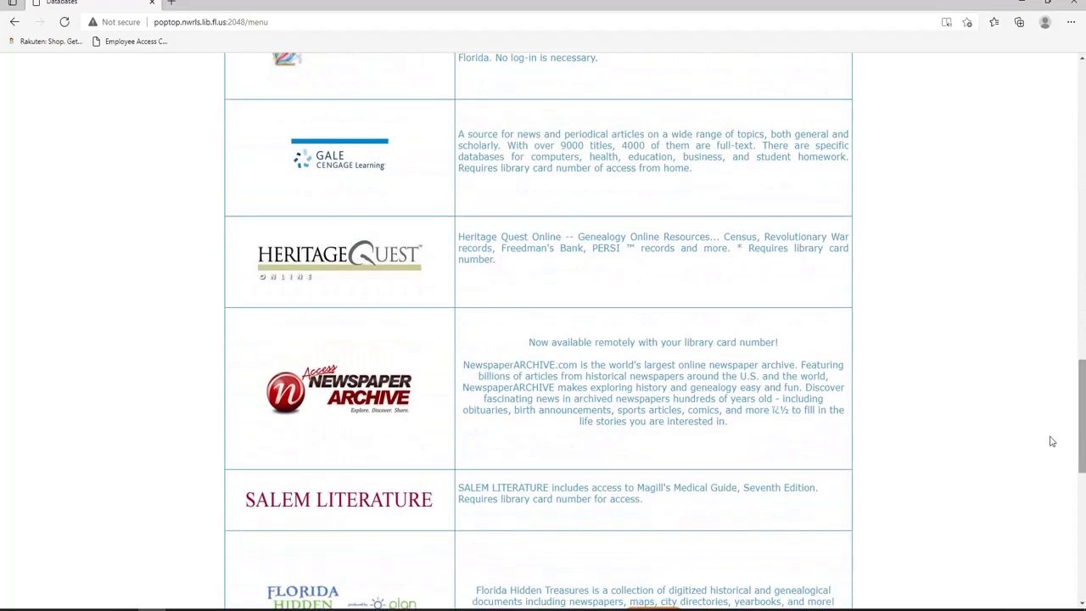
Open NewspaperArchive and start a free account registration, beginning with the last name field.
{"action": "left_click", "coordinate": [373, 386]}
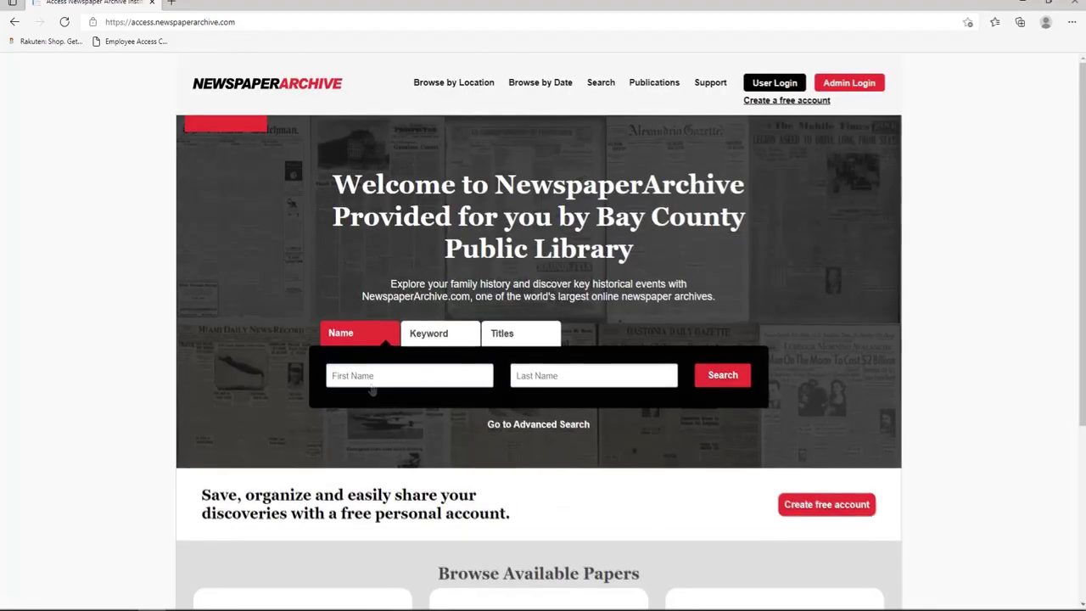
{"action": "left_click", "coordinate": [787, 101]}
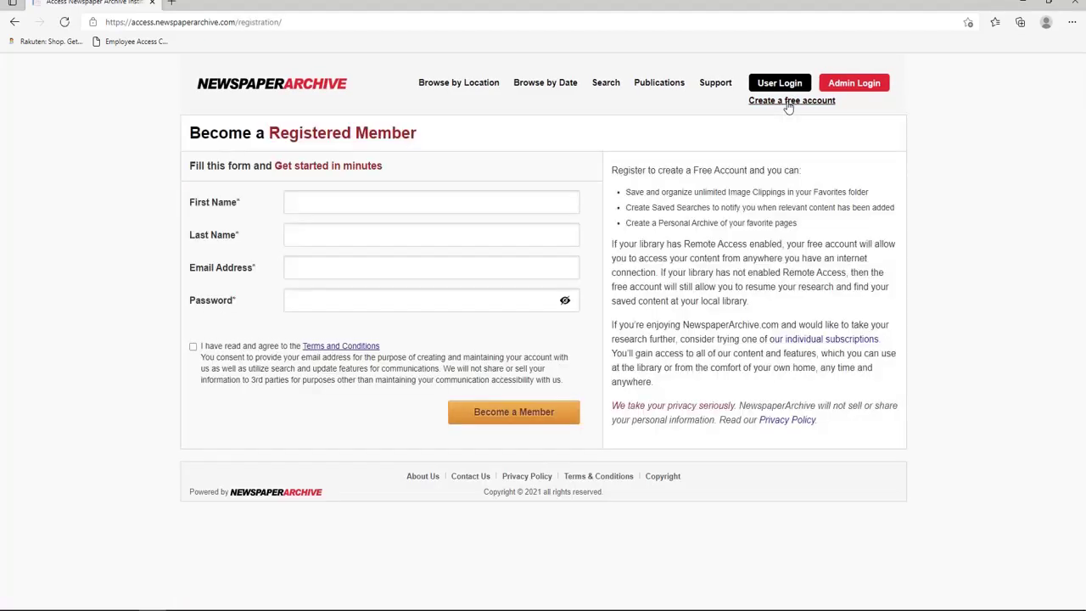
{"action": "left_click", "coordinate": [405, 239]}
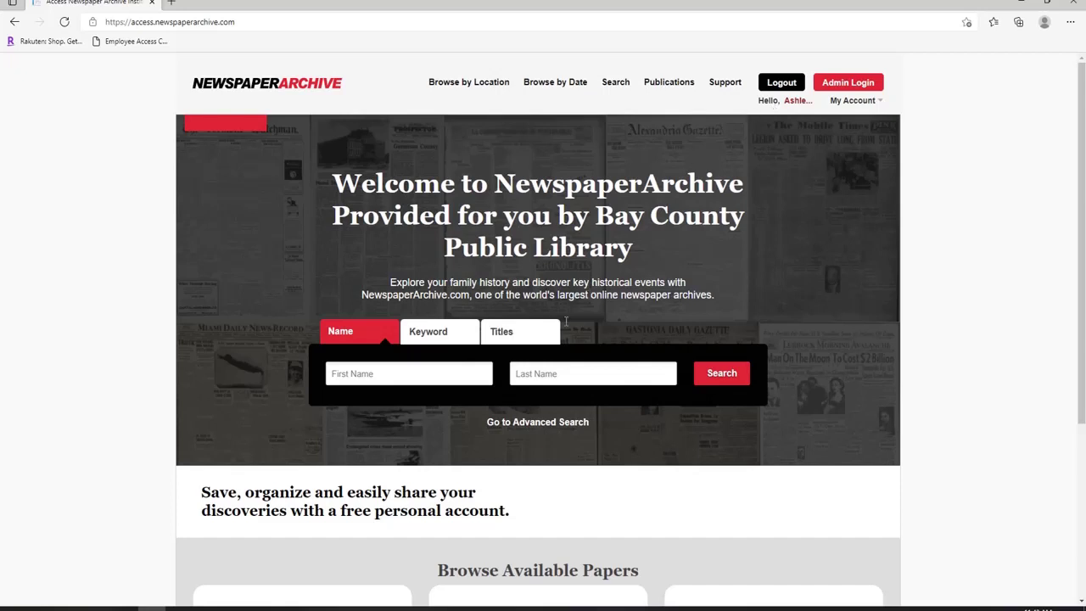
Open Advanced Search and test 'bay county' in the keyword boxes, erasing it each time.
{"action": "left_click", "coordinate": [534, 423]}
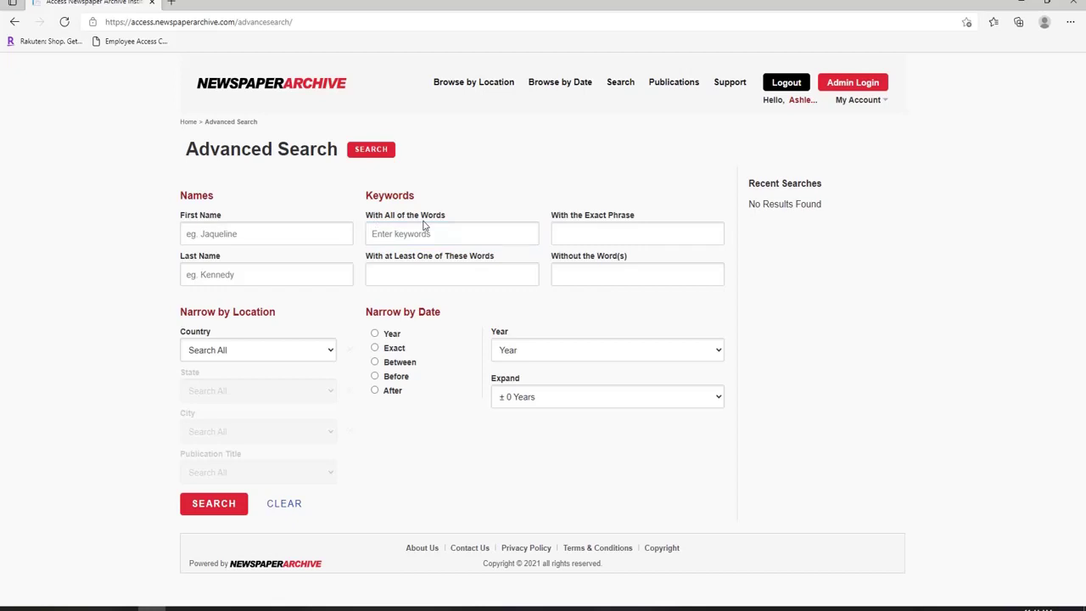
{"action": "left_click", "coordinate": [423, 231]}
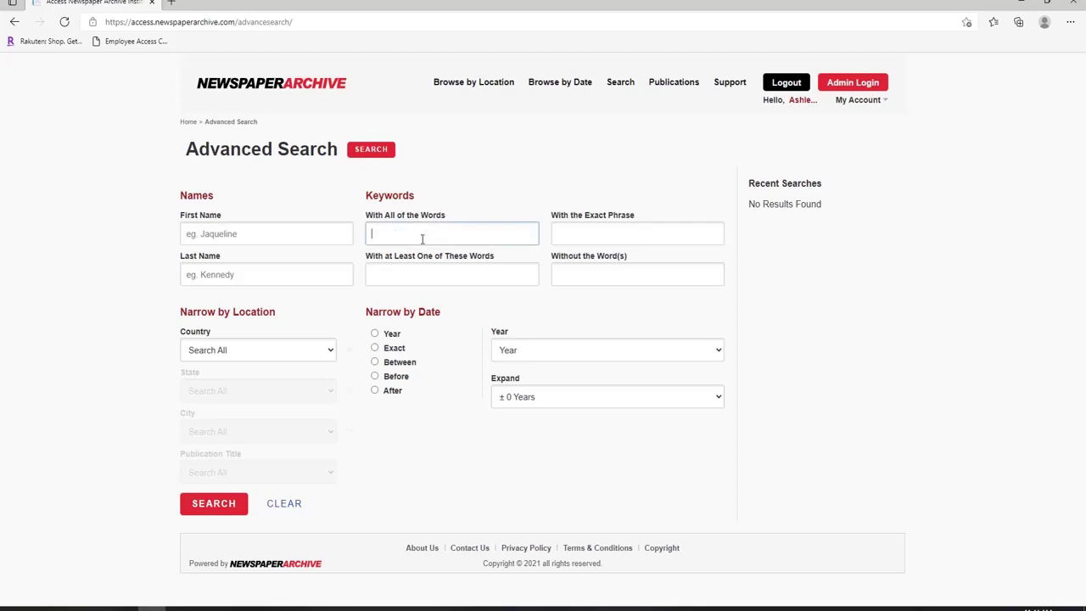
{"action": "type", "text": "bay county"}
{"action": "key", "text": "BackSpace"}
{"action": "key", "text": "BackSpace"}
{"action": "key", "text": "BackSpace"}
{"action": "key", "text": "BackSpace"}
{"action": "key", "text": "BackSpace"}
{"action": "key", "text": "BackSpace"}
{"action": "key", "text": "BackSpace"}
{"action": "key", "text": "BackSpace"}
{"action": "key", "text": "BackSpace"}
{"action": "key", "text": "BackSpace"}
{"action": "left_click", "coordinate": [553, 237]}
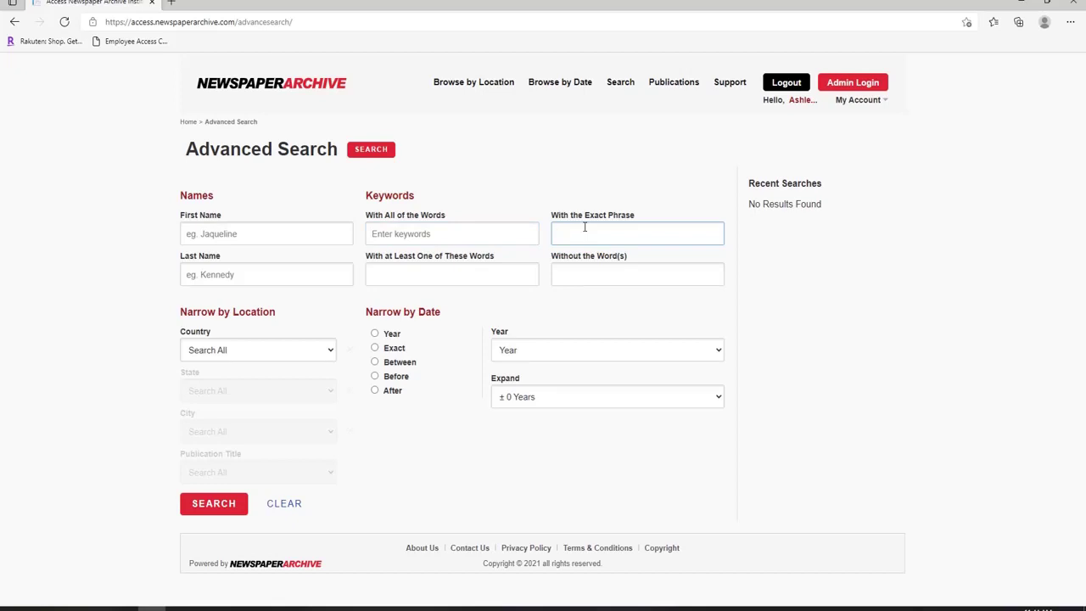
{"action": "left_click", "coordinate": [473, 273]}
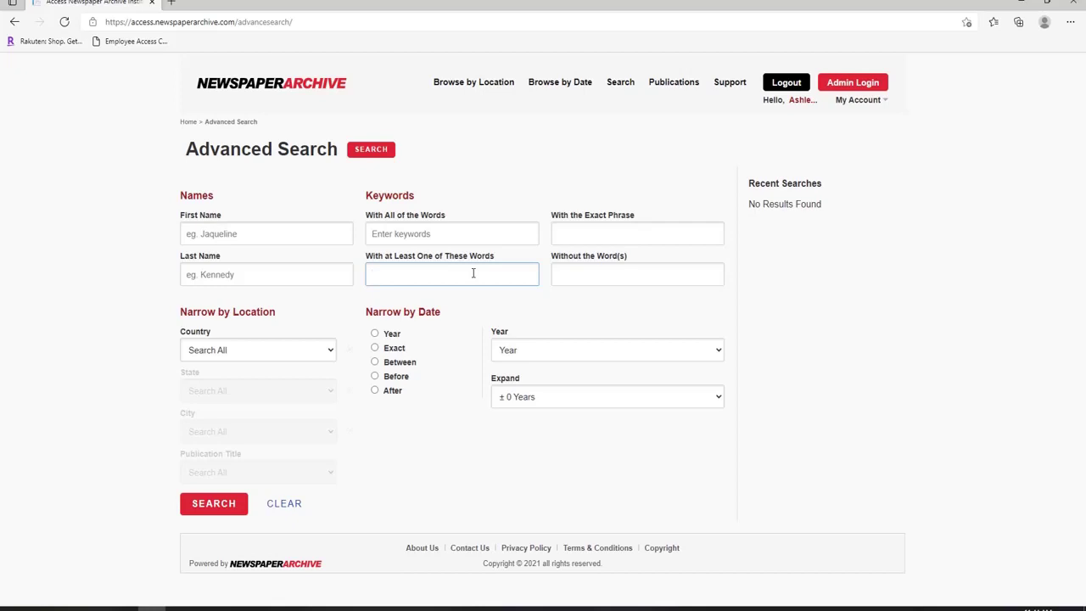
{"action": "type", "text": "bay county"}
{"action": "key", "text": "BackSpace"}
{"action": "key", "text": "BackSpace"}
{"action": "key", "text": "BackSpace"}
{"action": "key", "text": "BackSpace"}
{"action": "key", "text": "BackSpace"}
{"action": "key", "text": "BackSpace"}
{"action": "key", "text": "BackSpace"}
{"action": "key", "text": "BackSpace"}
{"action": "key", "text": "BackSpace"}
{"action": "key", "text": "BackSpace"}
{"action": "left_click", "coordinate": [608, 271]}
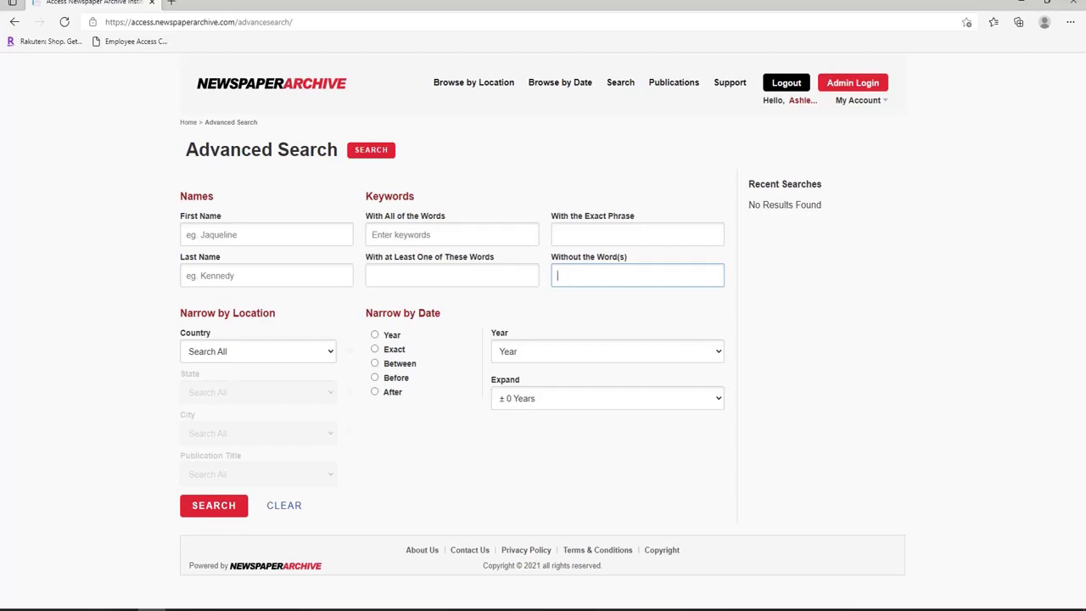
Search the exact phrase 'bay county library' limited to Panama City, Florida, United States Of America.
{"action": "left_click", "coordinate": [642, 232]}
{"action": "type", "text": "bay cou"}
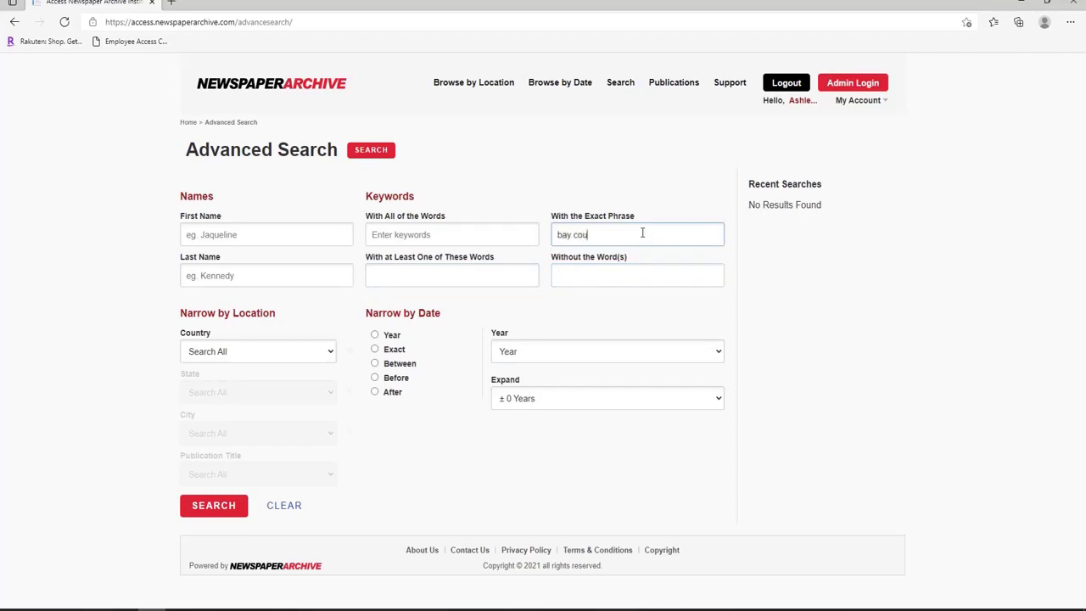
{"action": "type", "text": "nty library"}
{"action": "left_click", "coordinate": [300, 352]}
{"action": "left_click", "coordinate": [284, 383]}
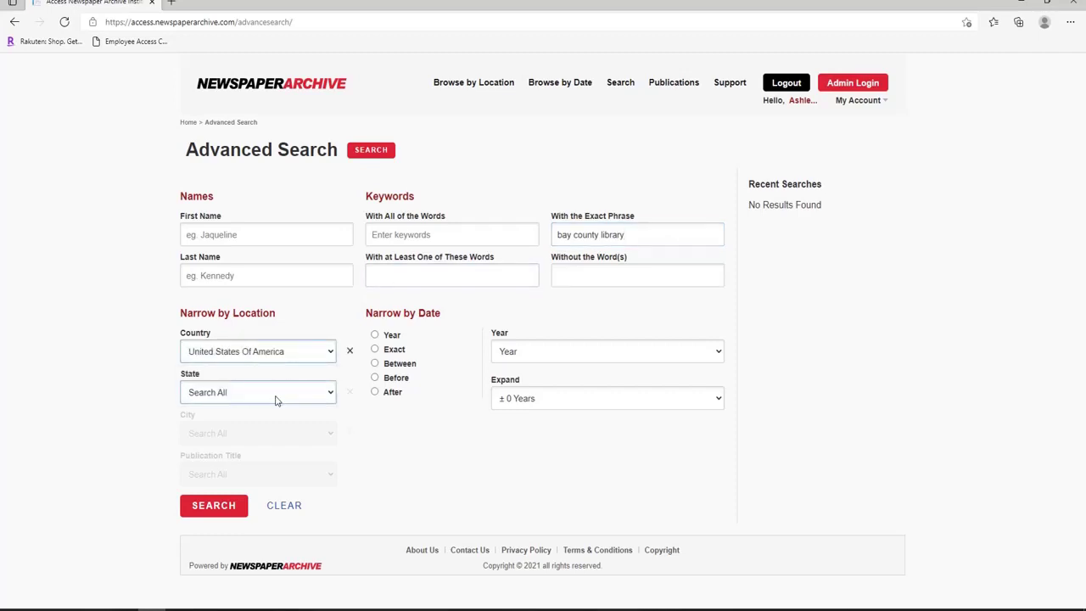
{"action": "left_click", "coordinate": [275, 395]}
{"action": "left_click", "coordinate": [250, 446]}
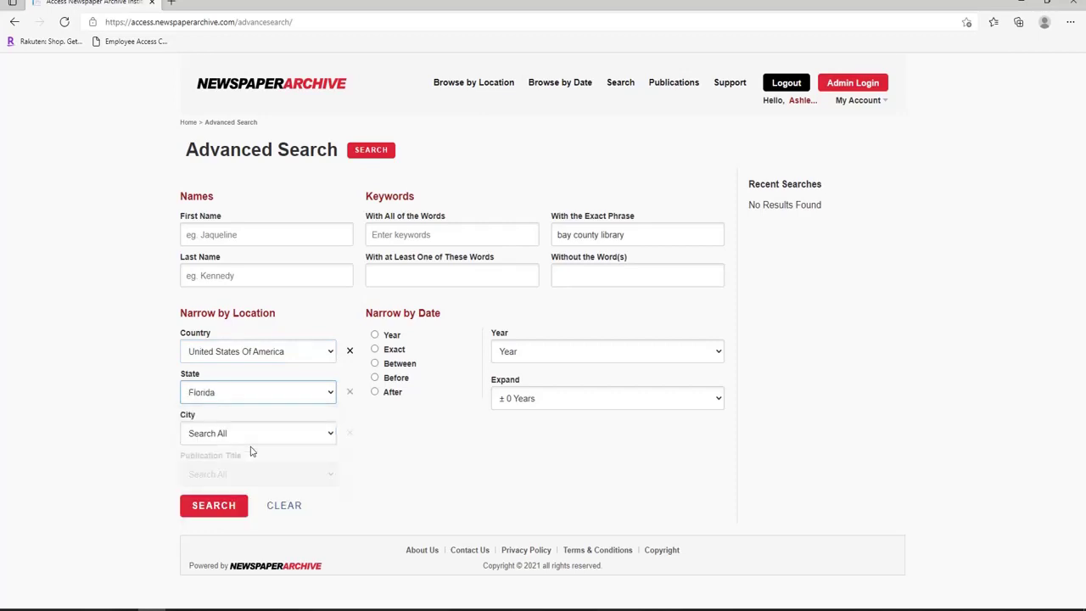
{"action": "left_click", "coordinate": [252, 439]}
{"action": "scroll", "coordinate": [308, 308], "scroll_direction": "down", "scroll_amount": 1}
{"action": "left_click_drag", "start_coordinate": [333, 291], "coordinate": [332, 361]}
{"action": "left_click", "coordinate": [278, 350]}
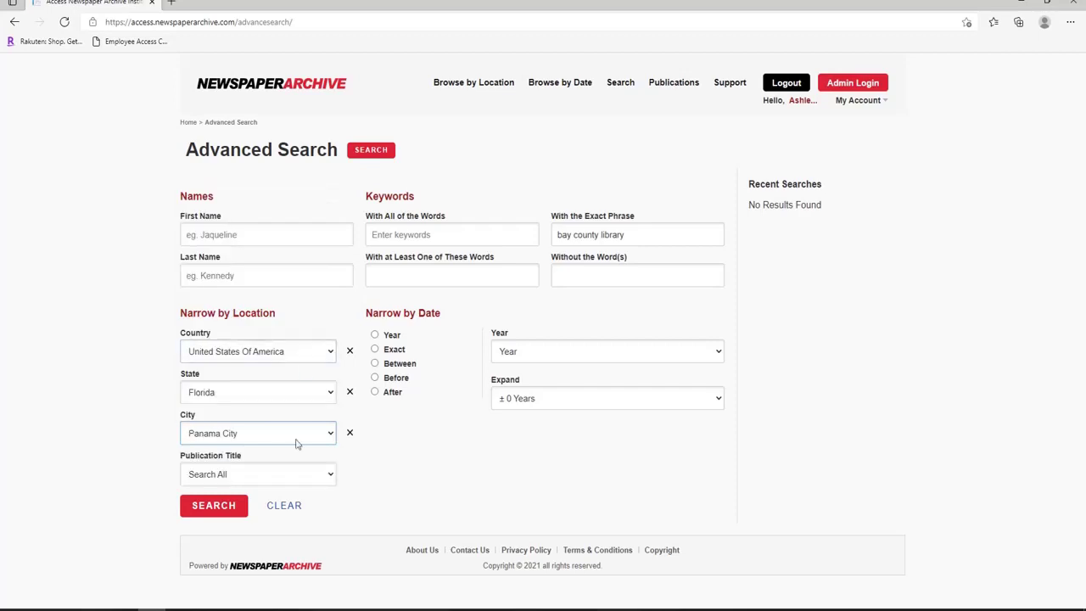
{"action": "left_click", "coordinate": [214, 506]}
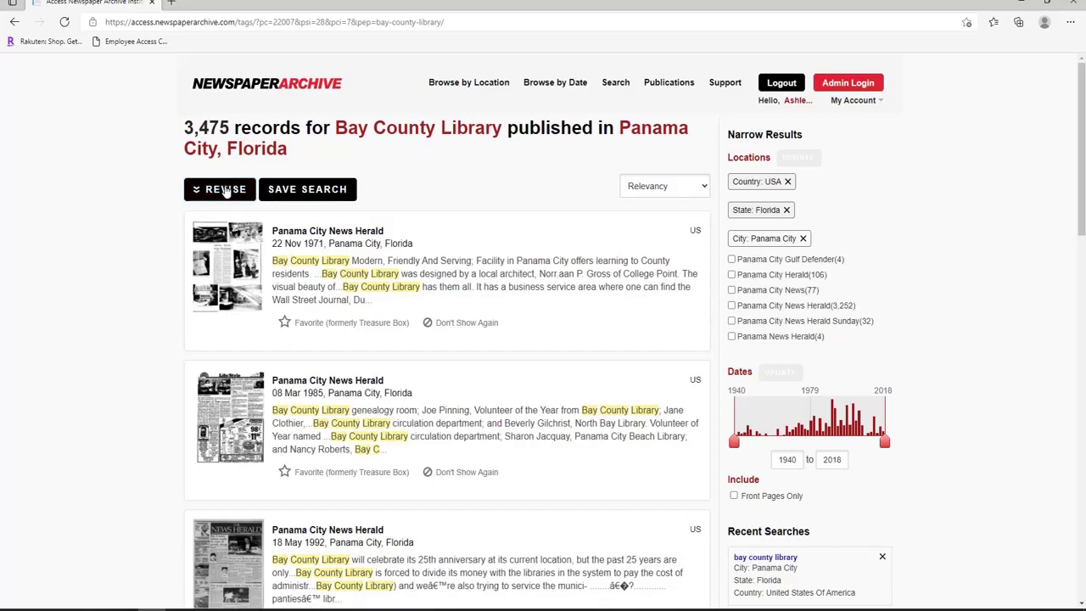
Revise the search to require the word 'marina' and restrict results to the year 1967.
{"action": "scroll", "coordinate": [225, 191], "scroll_direction": "down", "scroll_amount": 7}
{"action": "scroll", "coordinate": [226, 191], "scroll_direction": "down", "scroll_amount": 8}
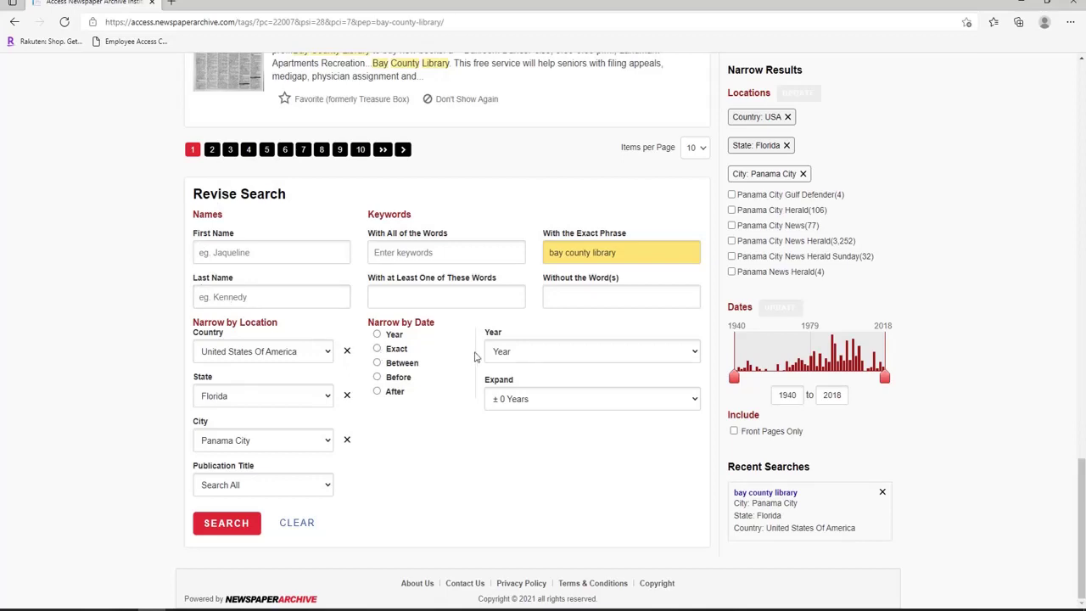
{"action": "left_click", "coordinate": [430, 255]}
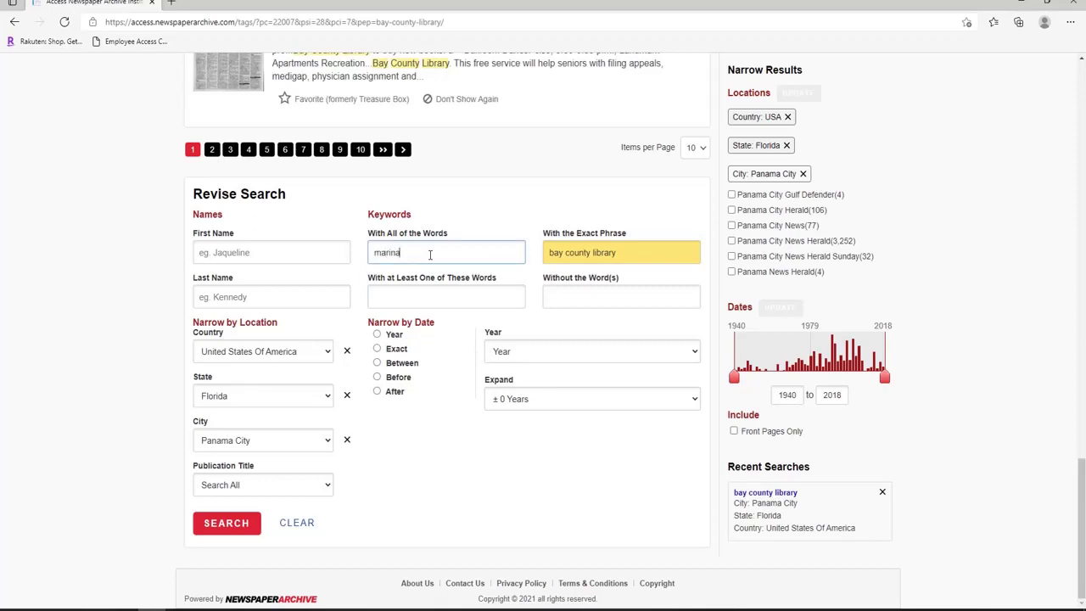
{"action": "left_click", "coordinate": [379, 335]}
{"action": "left_click", "coordinate": [514, 355]}
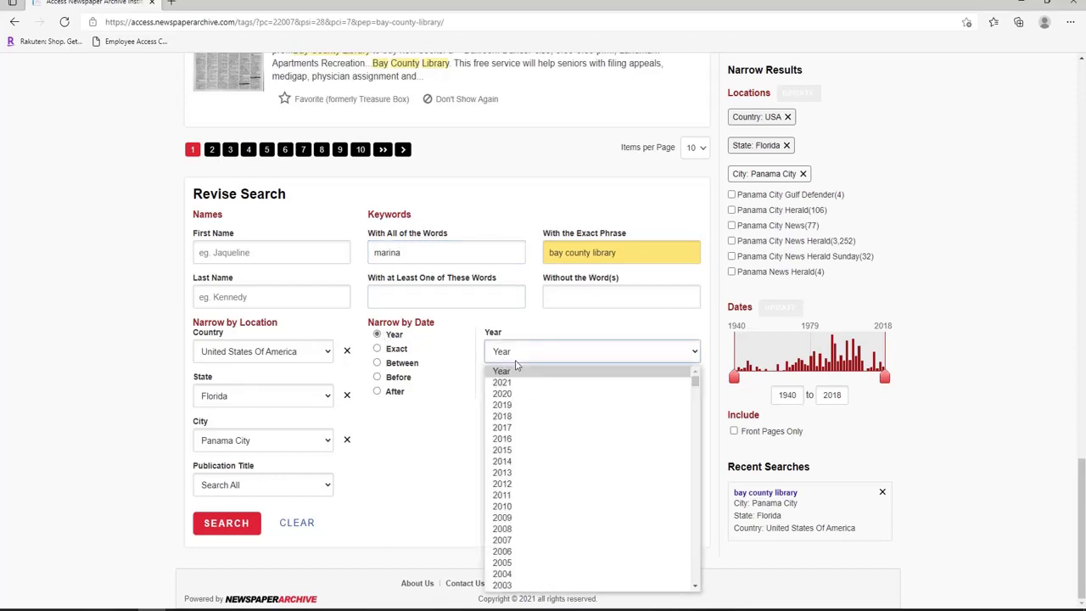
{"action": "scroll", "coordinate": [691, 432], "scroll_direction": "down", "scroll_amount": 5}
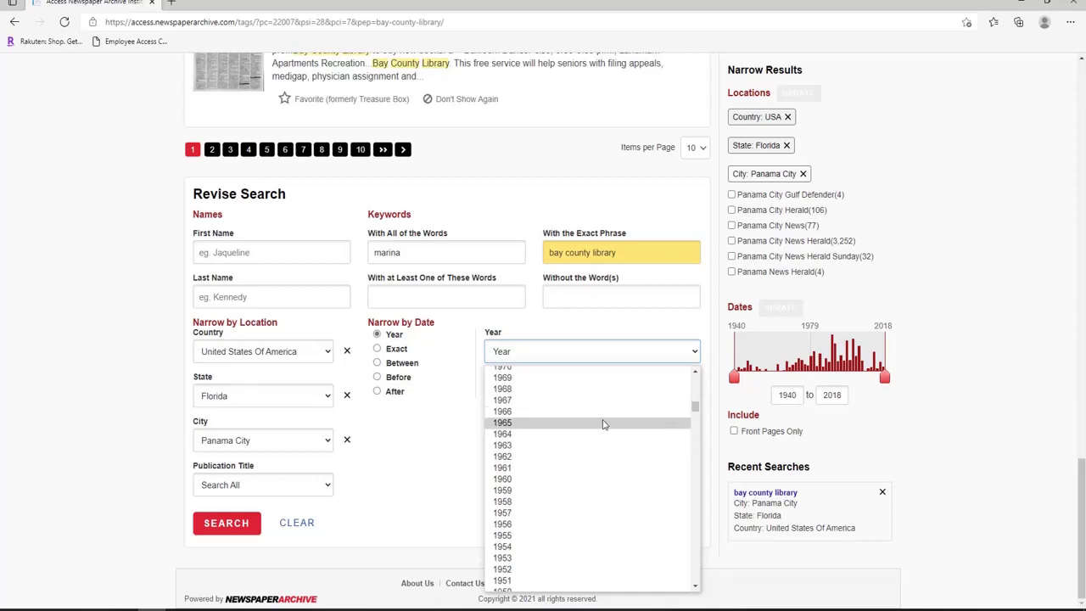
{"action": "left_click", "coordinate": [573, 403]}
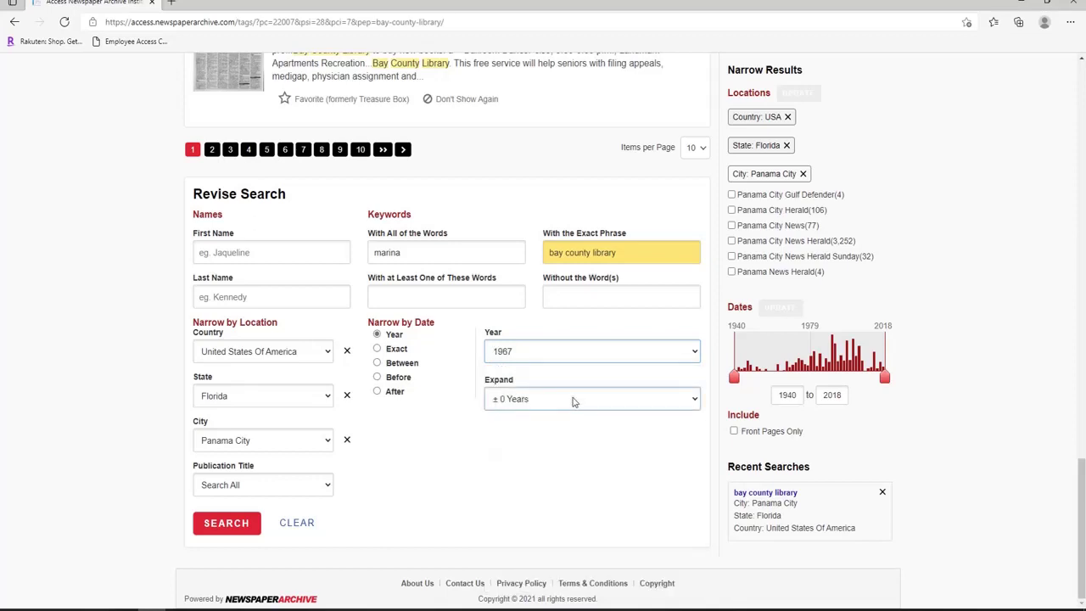
{"action": "left_click", "coordinate": [249, 524]}
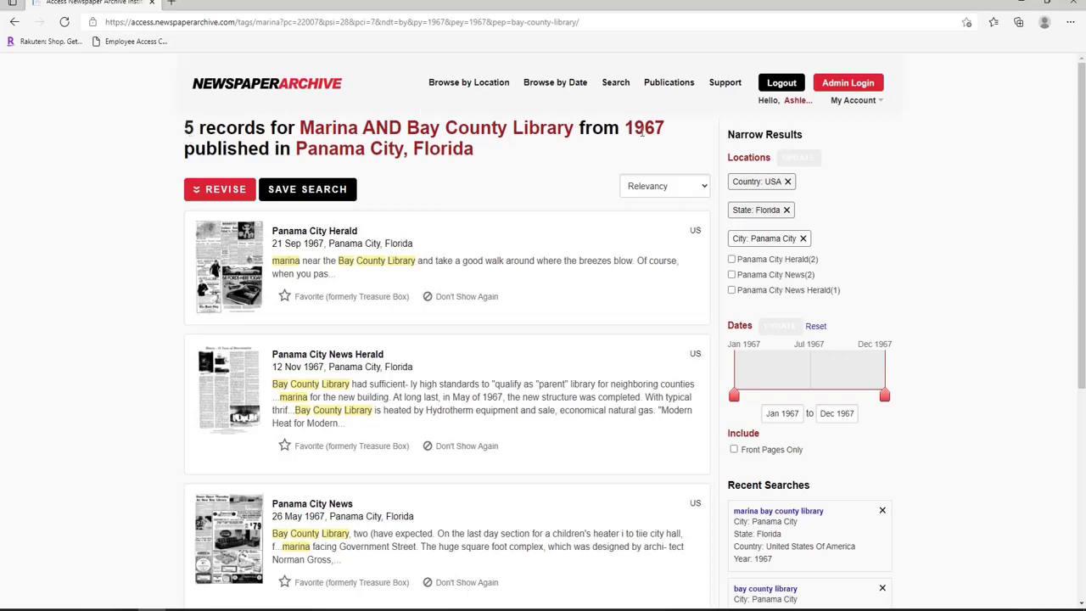
{"action": "scroll", "coordinate": [646, 132], "scroll_direction": "down", "scroll_amount": 2}
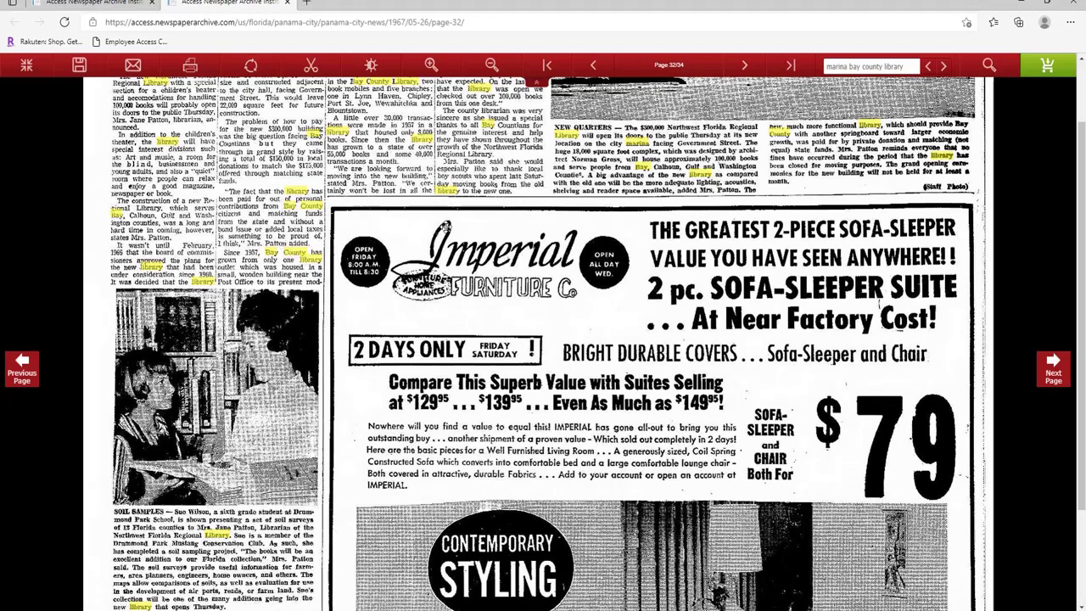
Zoom the May 26, 1967 page in two steps, then back out one.
{"action": "scroll", "coordinate": [441, 188], "scroll_direction": "up", "scroll_amount": 5}
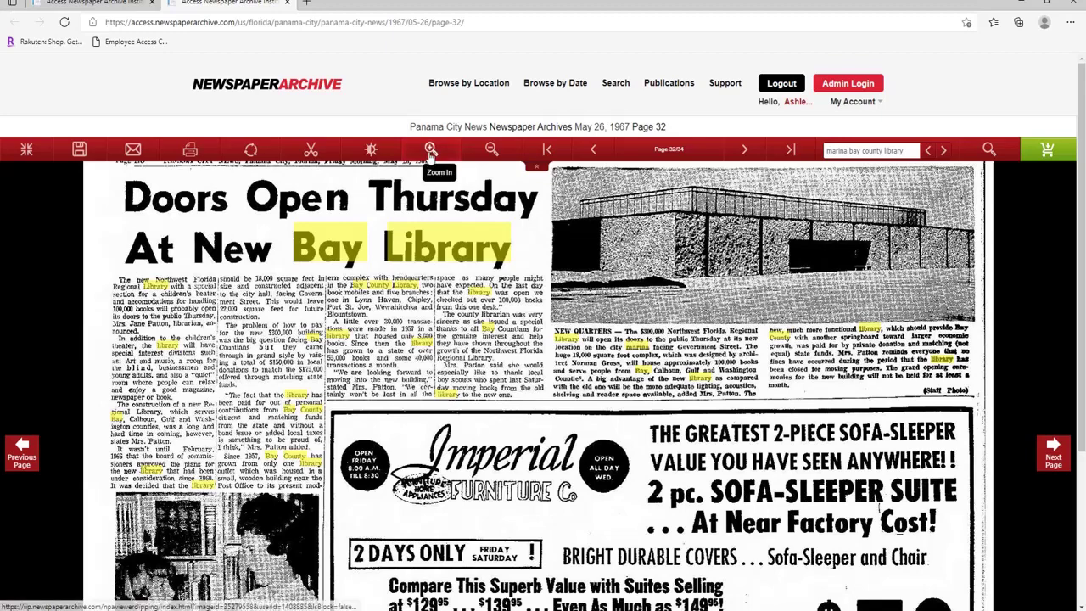
{"action": "left_click", "coordinate": [430, 150]}
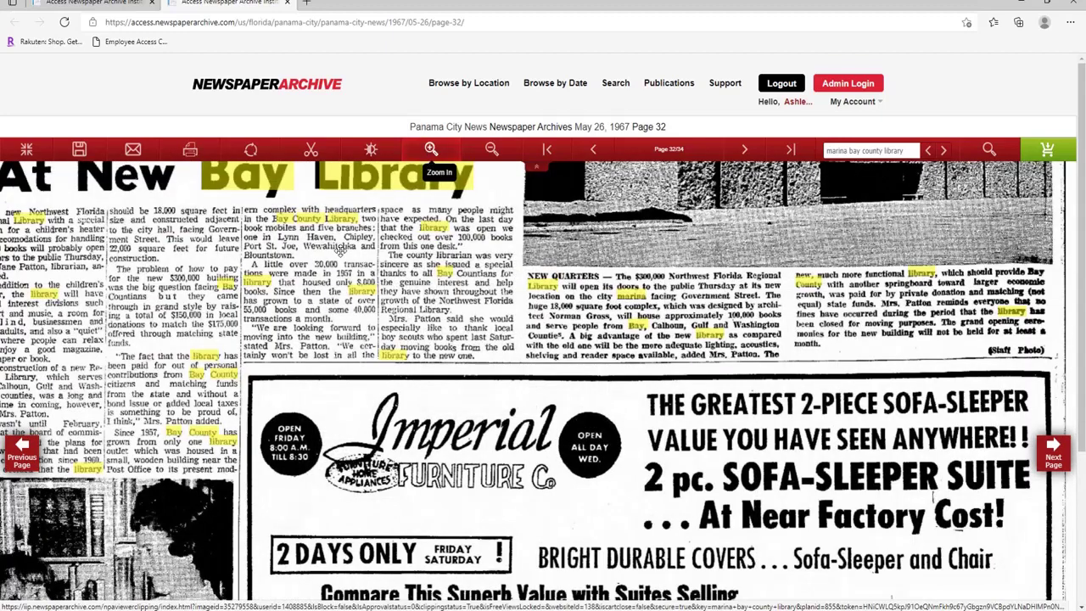
{"action": "left_click", "coordinate": [430, 150]}
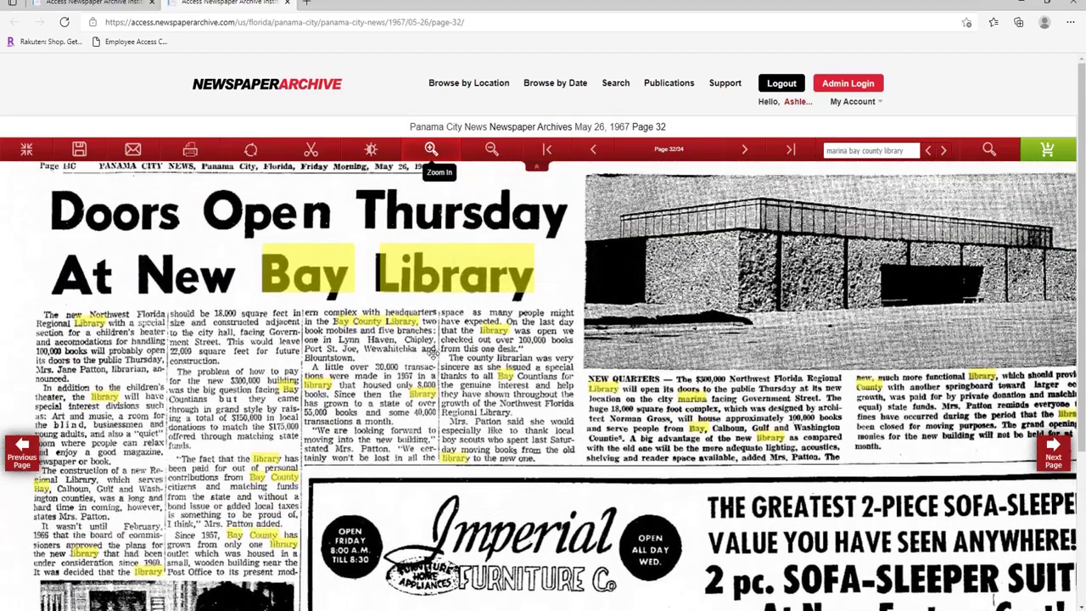
{"action": "left_click", "coordinate": [492, 150]}
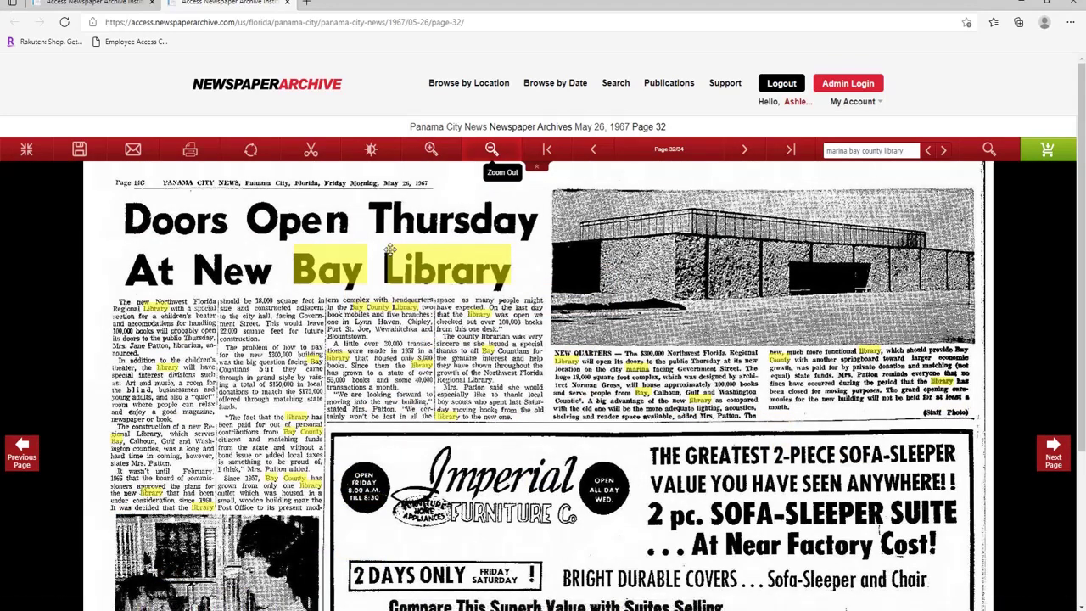
Start printing the page with Save as PDF as printer, then cancel the print.
{"action": "left_click", "coordinate": [190, 153]}
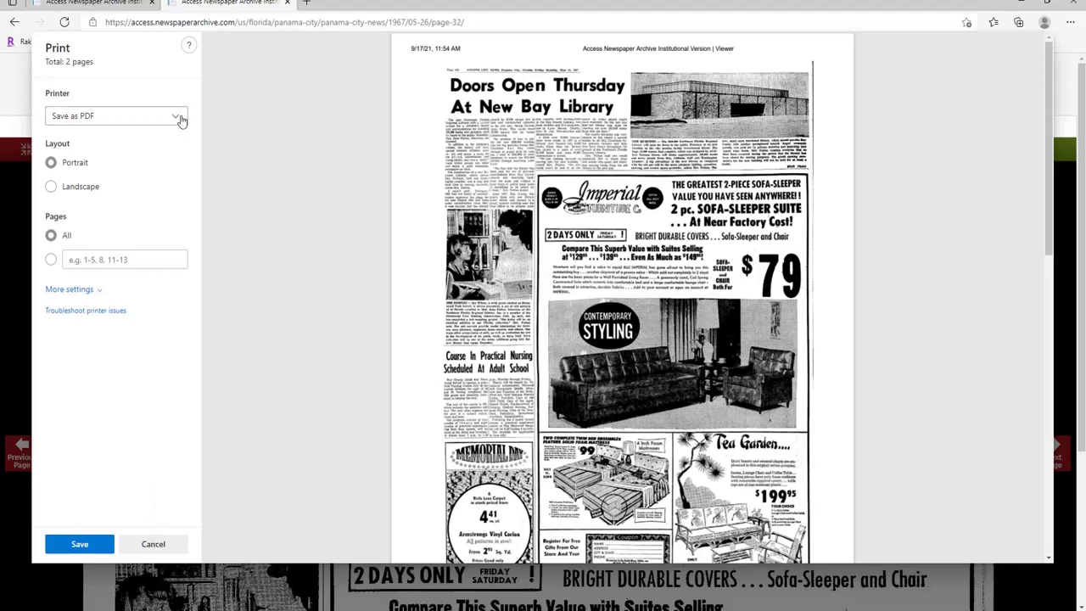
{"action": "left_click", "coordinate": [181, 119]}
{"action": "left_click", "coordinate": [180, 120]}
{"action": "left_click", "coordinate": [181, 119]}
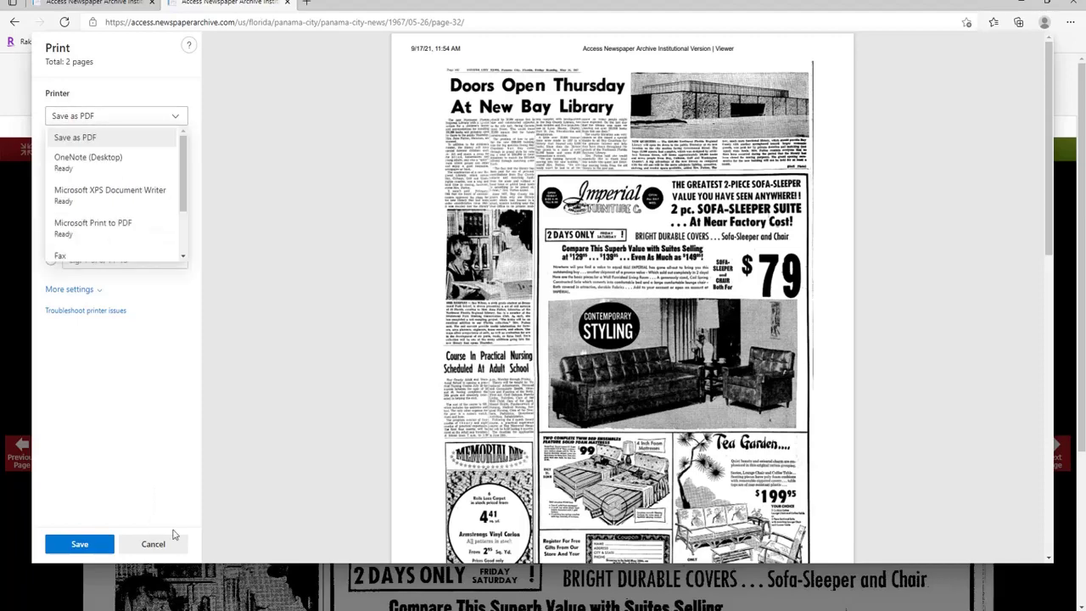
{"action": "left_click", "coordinate": [156, 544]}
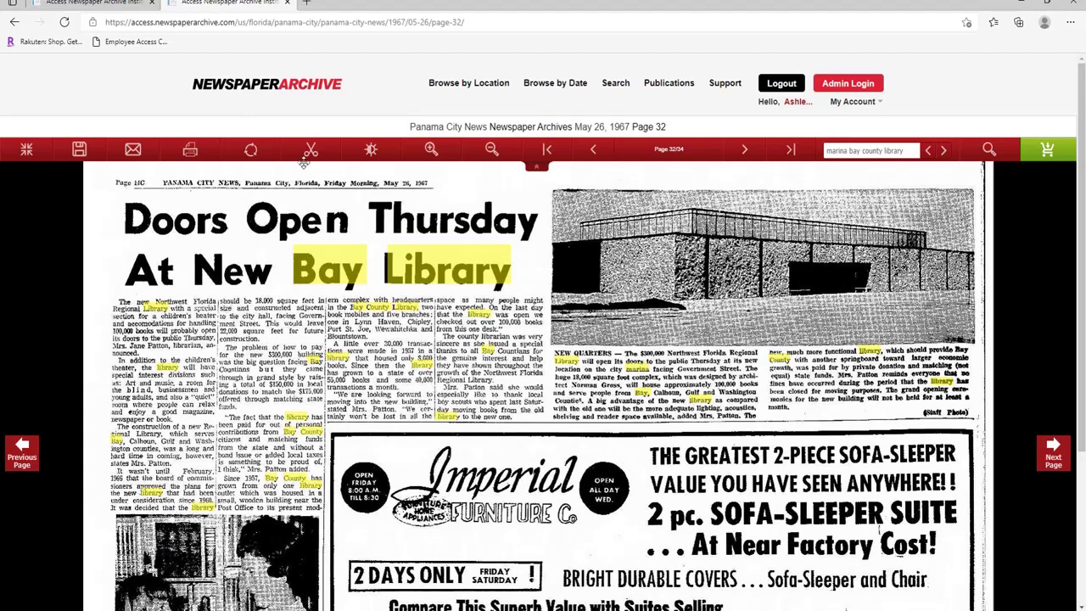
Draw a rectangle clip area covering the Doors Open Thursday headline, article and photo.
{"action": "left_click", "coordinate": [313, 152]}
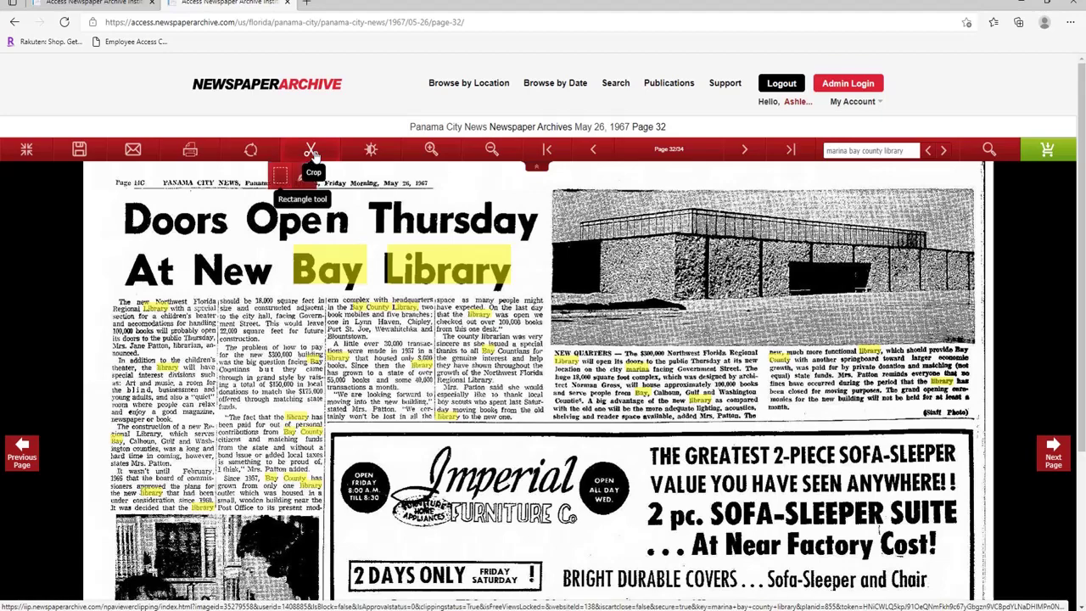
{"action": "left_click", "coordinate": [280, 181]}
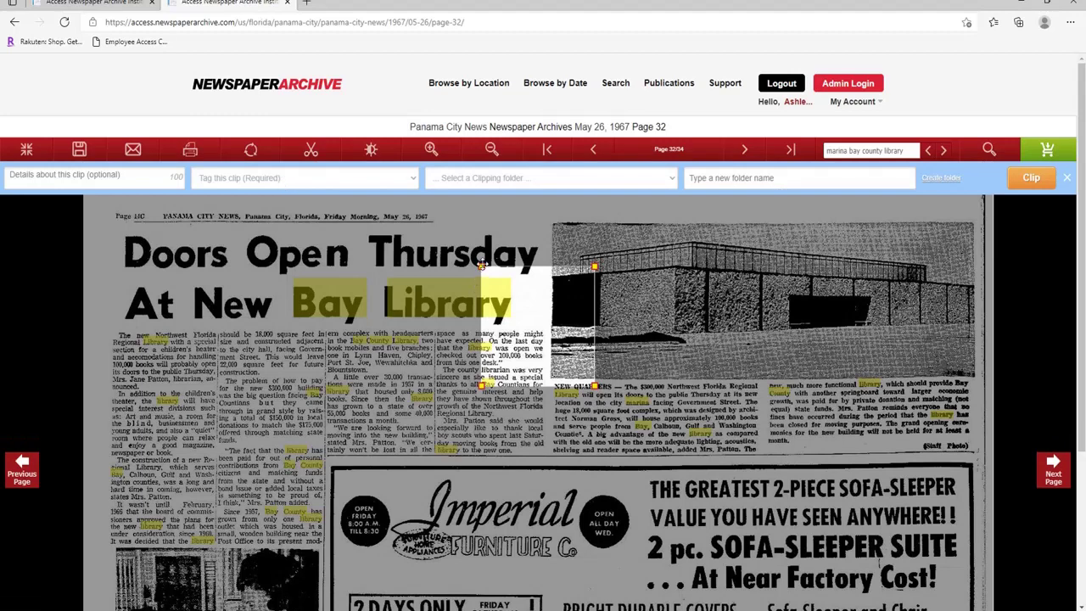
{"action": "left_click_drag", "start_coordinate": [481, 267], "coordinate": [102, 206]}
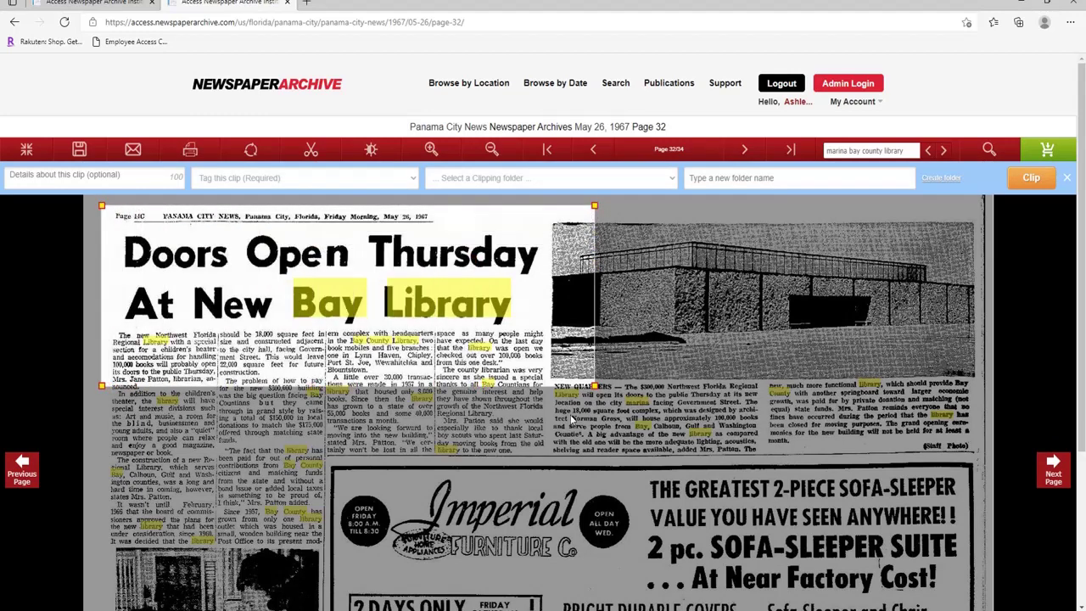
{"action": "left_click_drag", "start_coordinate": [594, 387], "coordinate": [975, 547]}
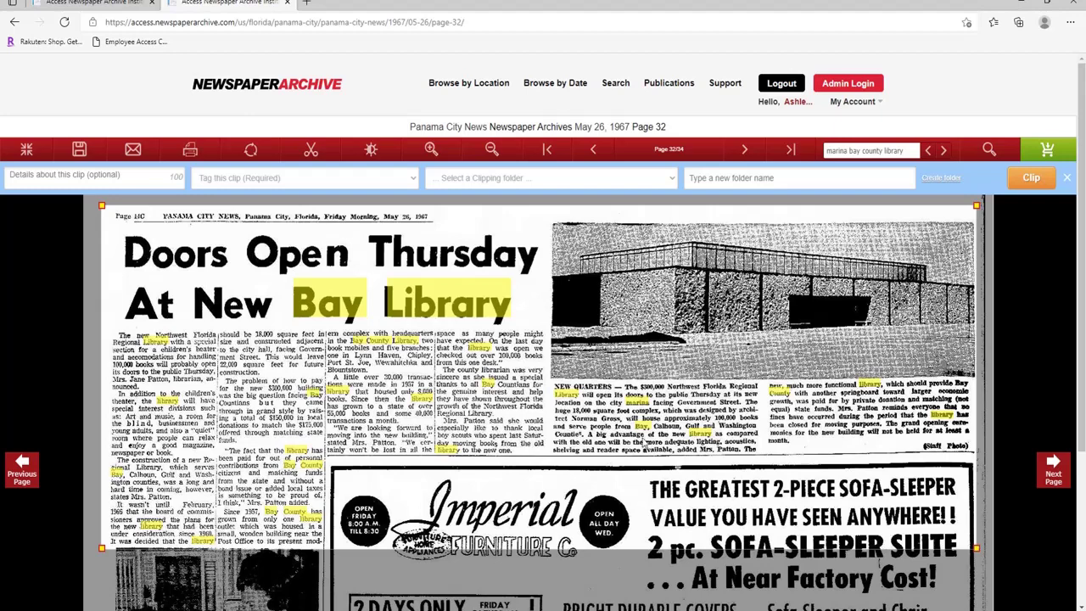
Tag the clip Other Articles, create a 'library' folder, and save it to favorites.
{"action": "left_click", "coordinate": [387, 188]}
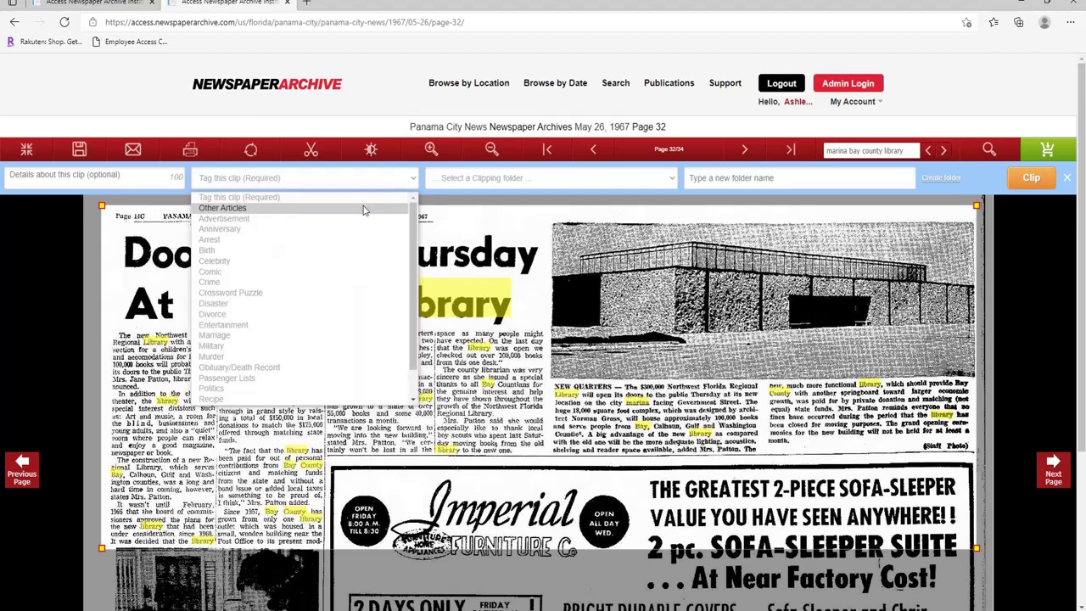
{"action": "left_click", "coordinate": [363, 210]}
{"action": "left_click", "coordinate": [683, 187]}
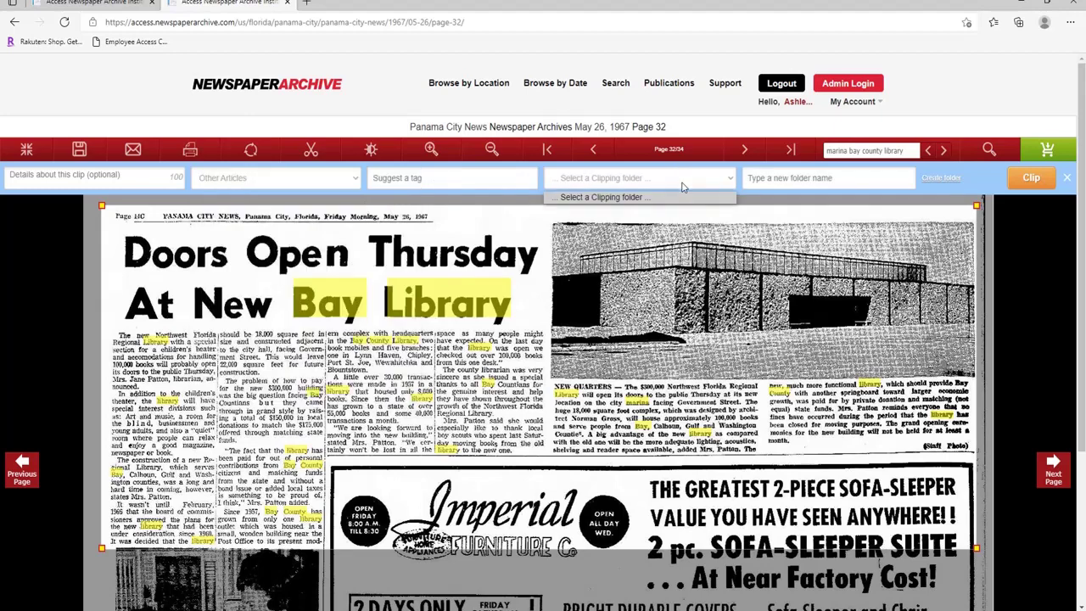
{"action": "left_click", "coordinate": [770, 179]}
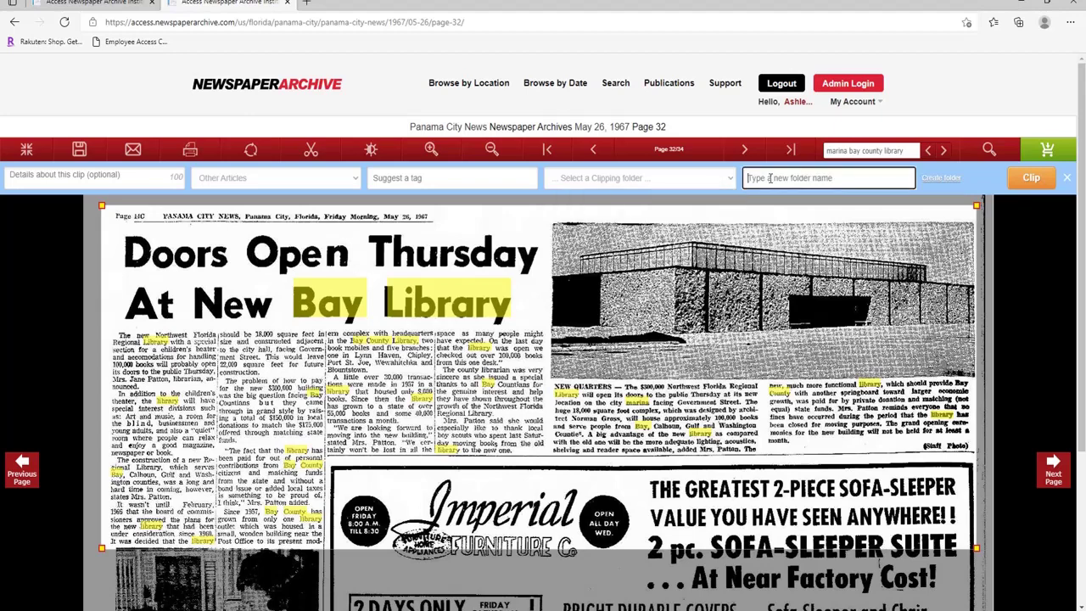
{"action": "left_click", "coordinate": [770, 178]}
{"action": "left_click", "coordinate": [946, 180]}
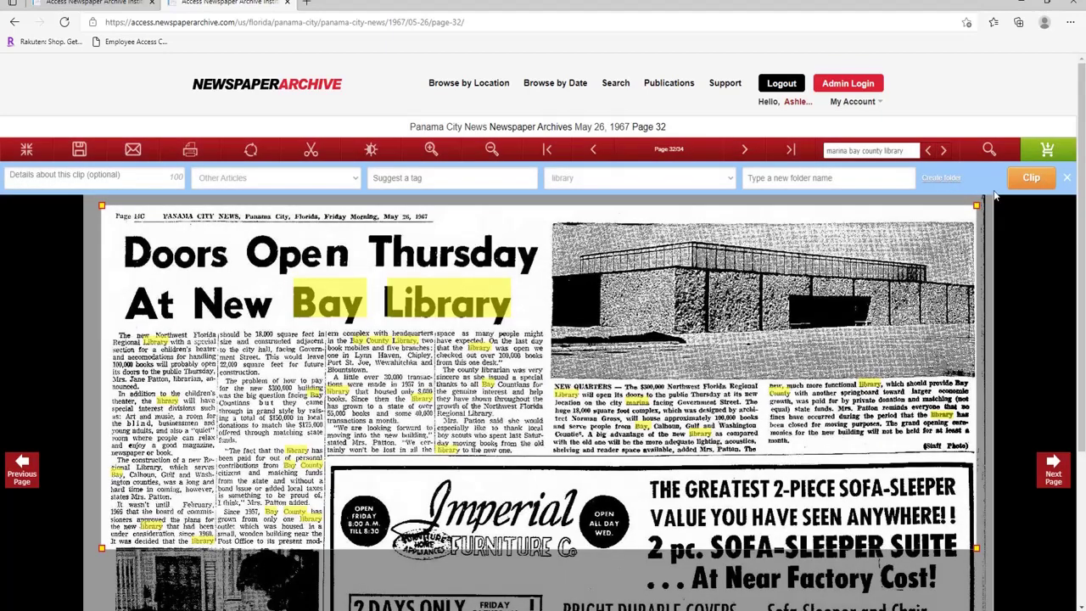
{"action": "left_click", "coordinate": [1018, 184]}
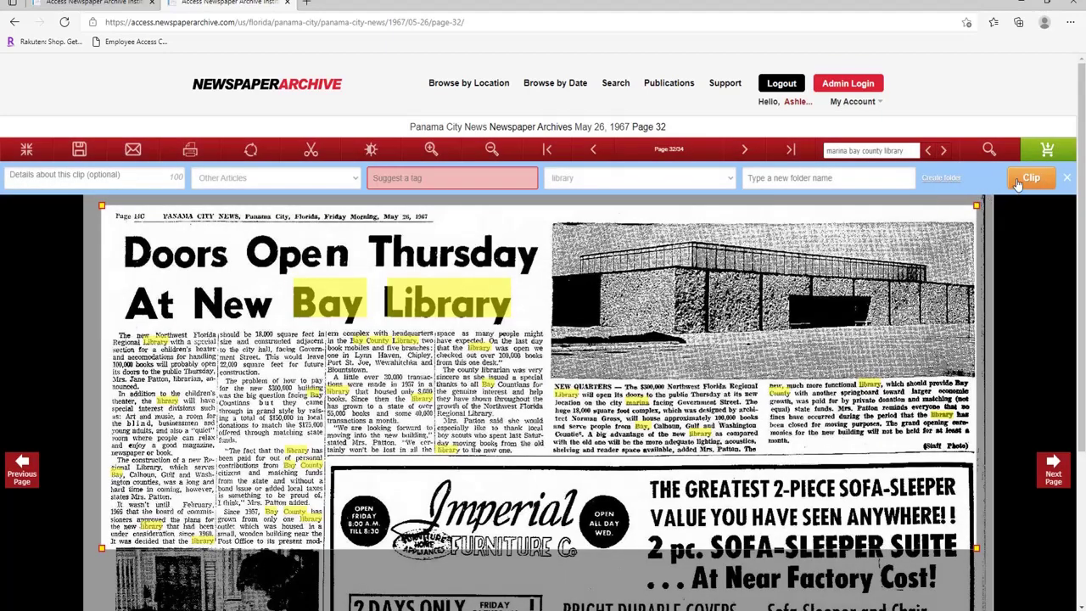
{"action": "left_click", "coordinate": [430, 184]}
{"action": "left_click", "coordinate": [1030, 177]}
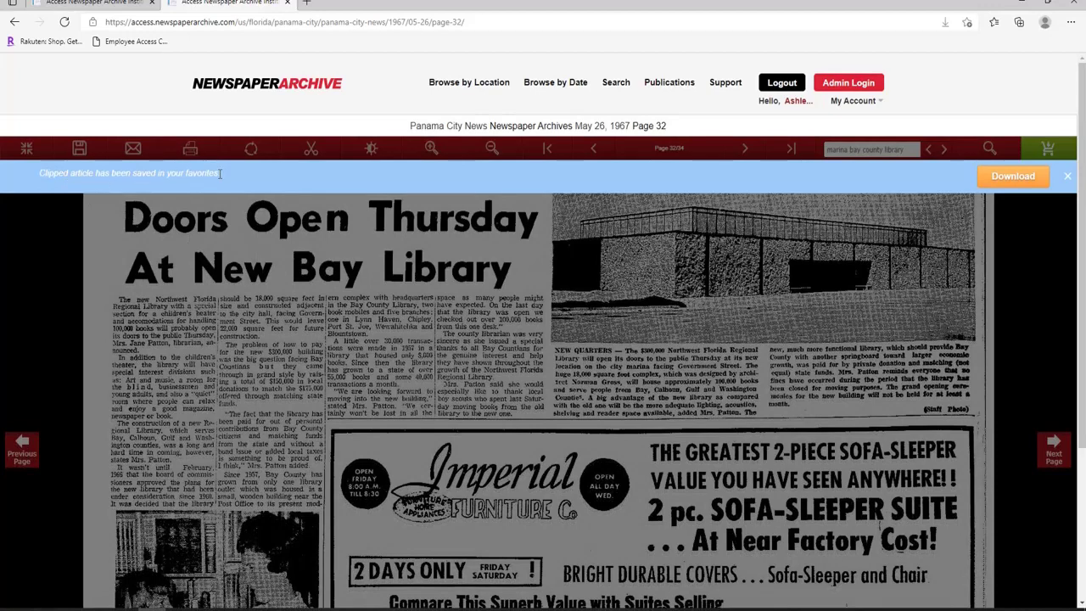
Download the clipped Doors Open Thursday article as a PDF.
{"action": "left_click", "coordinate": [1013, 178]}
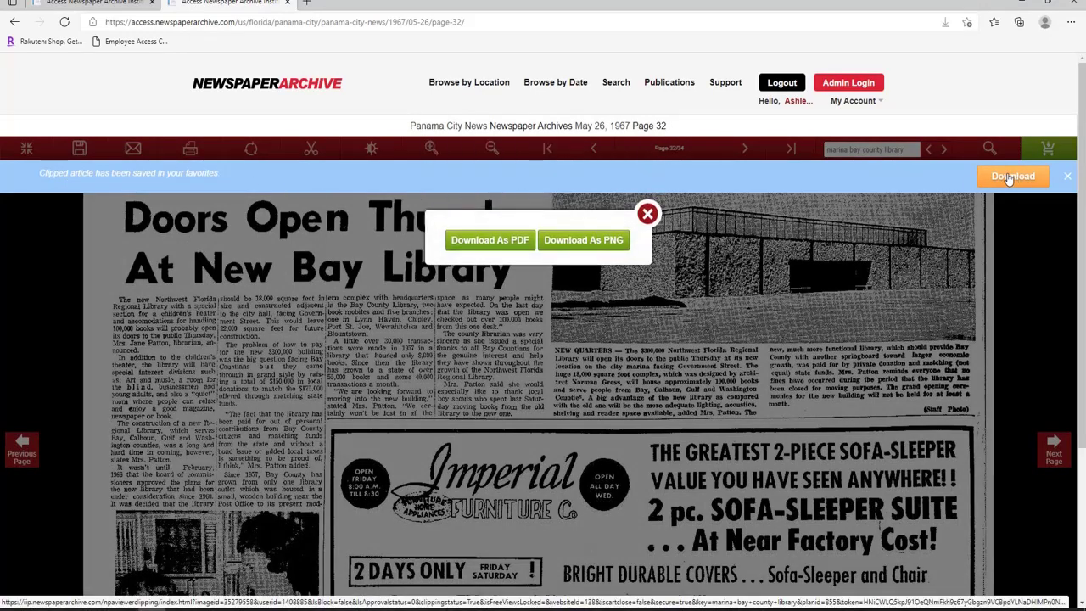
{"action": "left_click", "coordinate": [490, 240]}
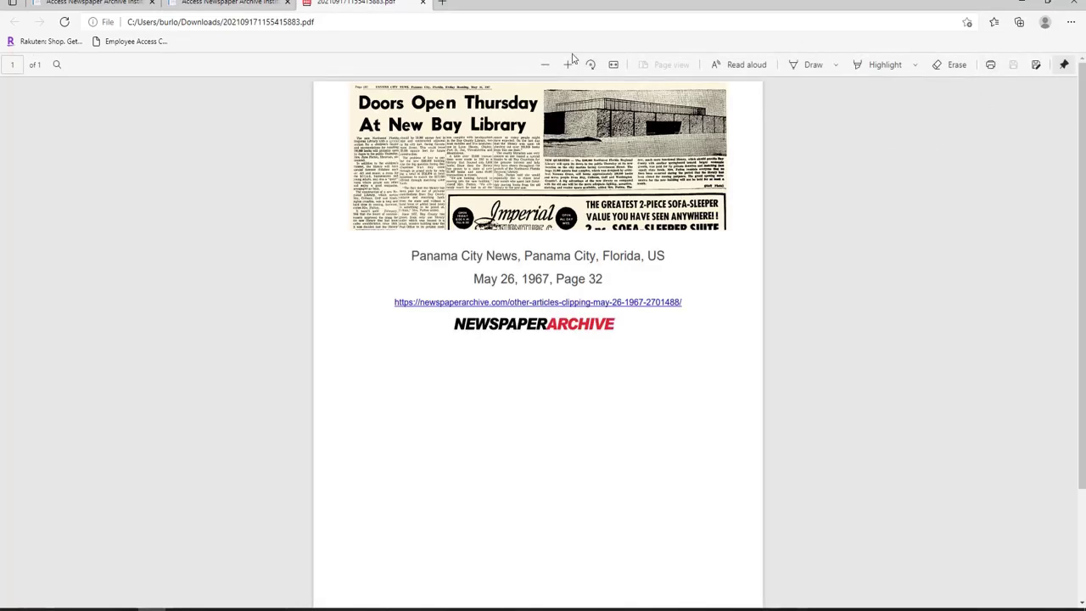
Close the PDF, the file-generating notice and the second viewer tab, returning to the home page.
{"action": "left_click", "coordinate": [423, 3]}
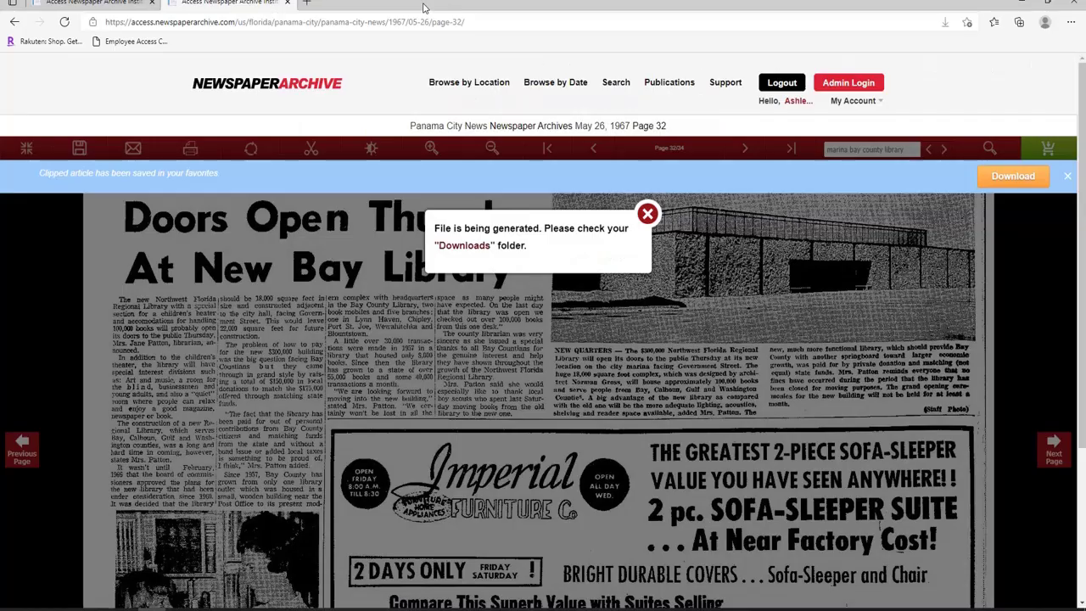
{"action": "left_click", "coordinate": [647, 214]}
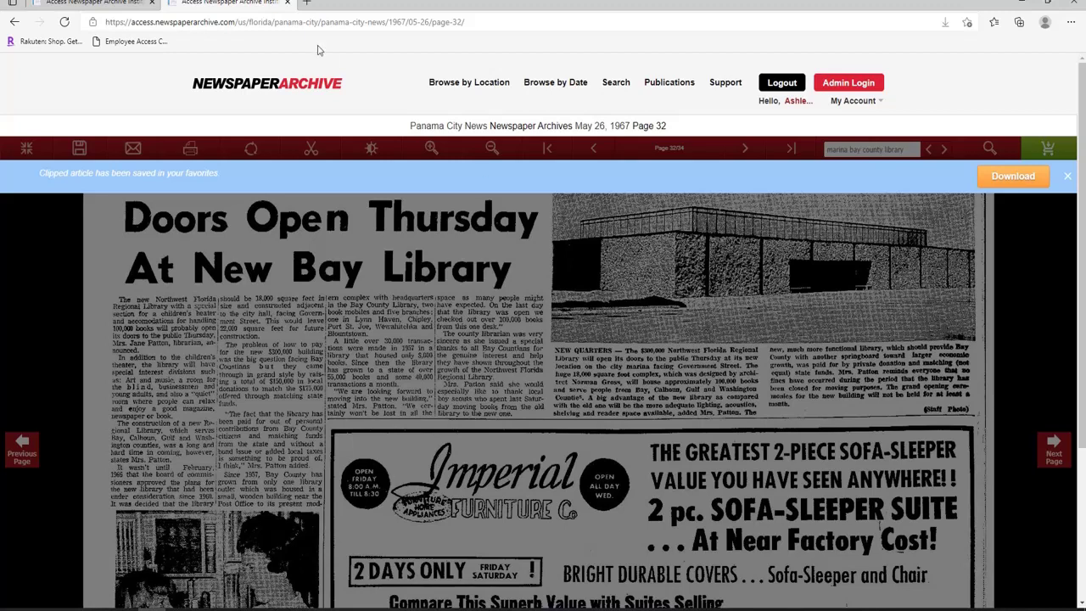
{"action": "left_click", "coordinate": [288, 4]}
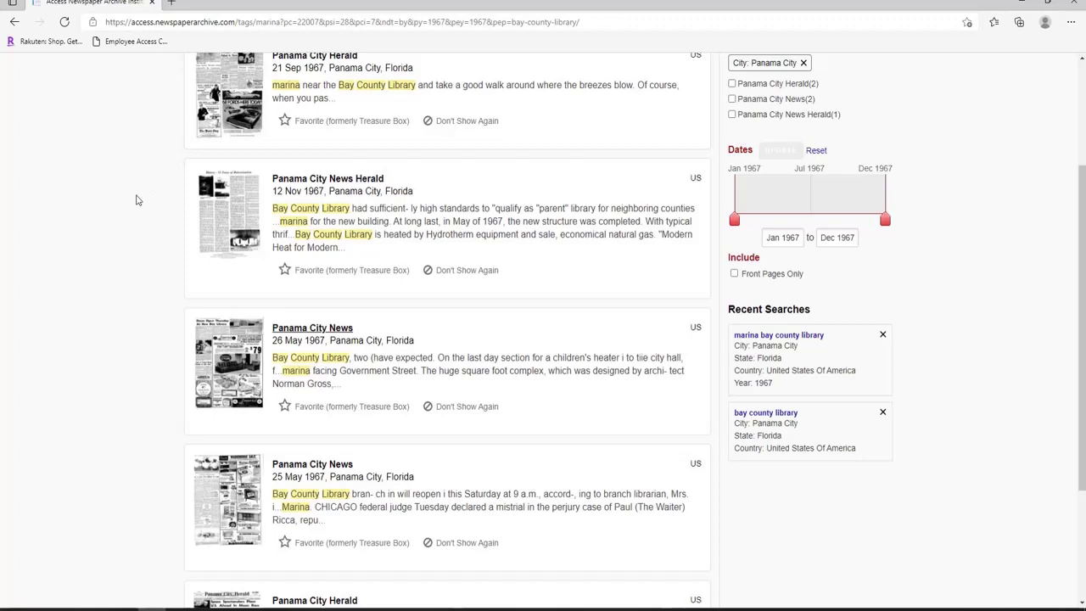
{"action": "scroll", "coordinate": [136, 200], "scroll_direction": "up", "scroll_amount": 2}
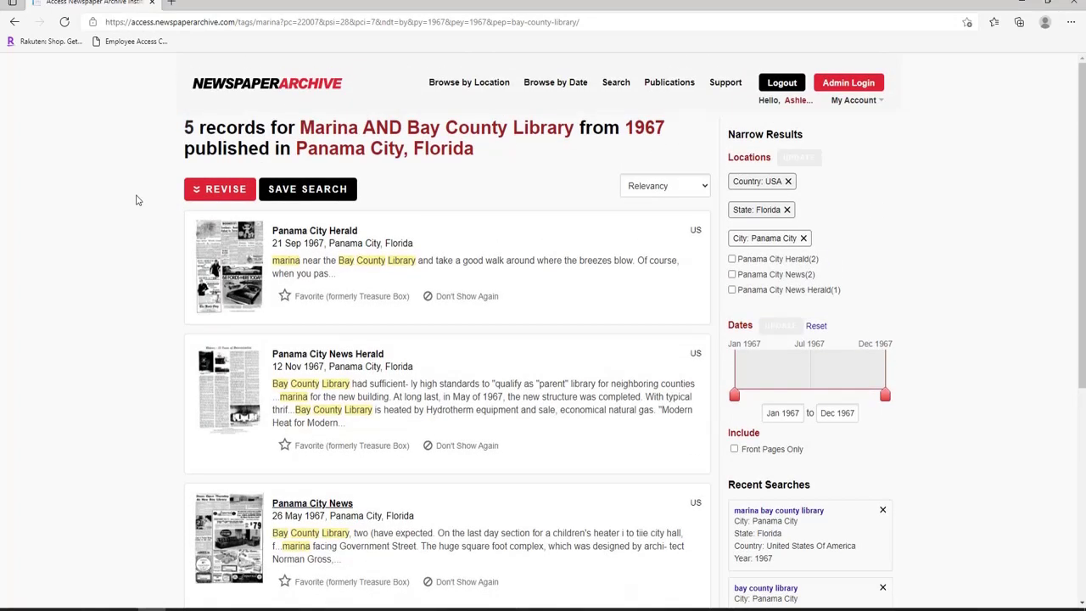
{"action": "left_click", "coordinate": [321, 84]}
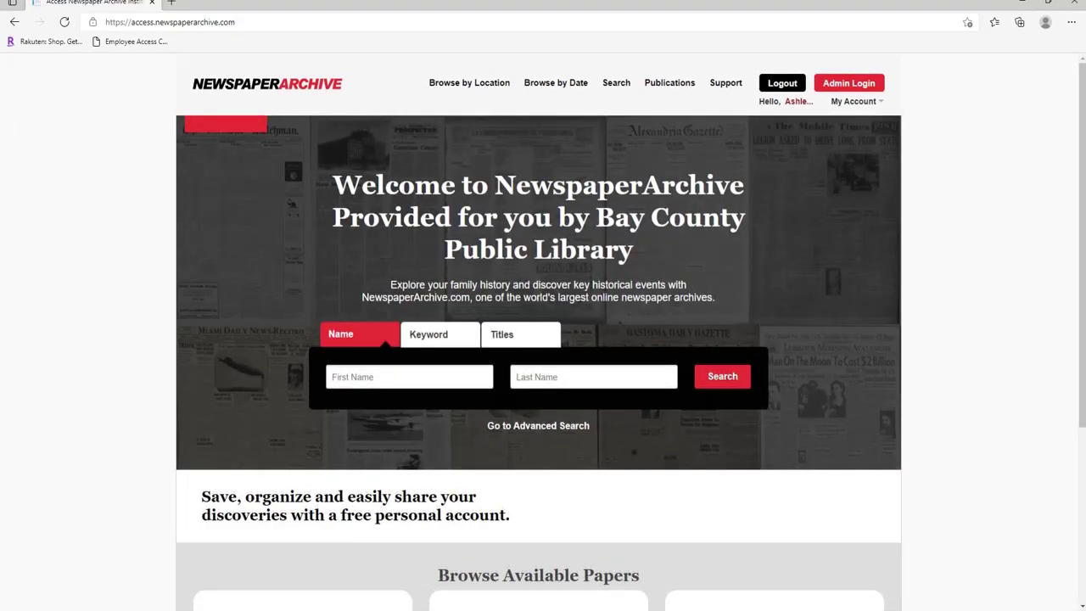
Open Advanced Search and enter the person's first and last name.
{"action": "left_click", "coordinate": [543, 429]}
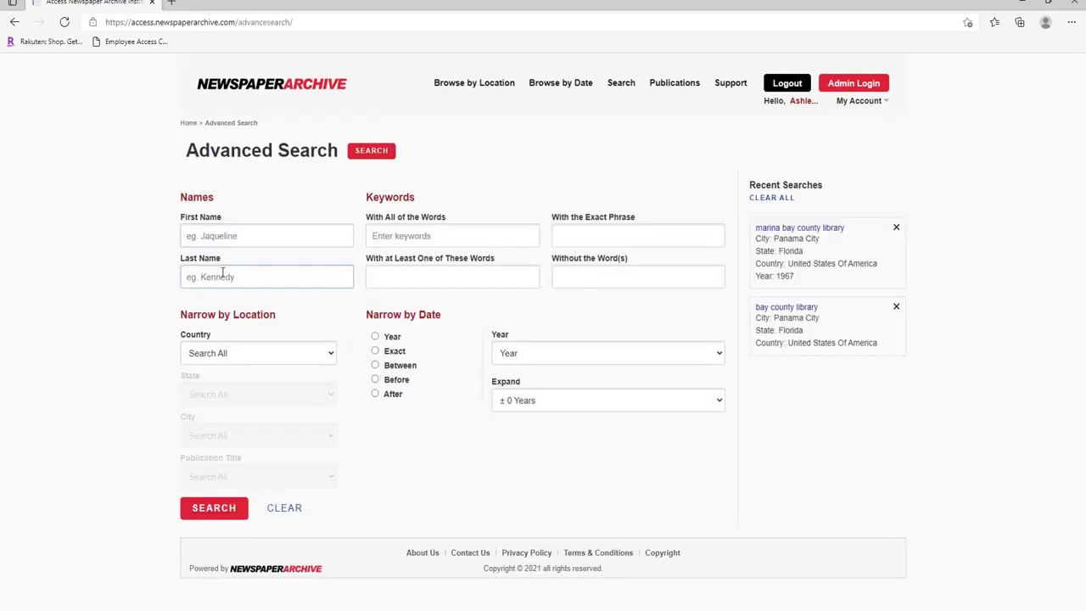
{"action": "left_click", "coordinate": [228, 236]}
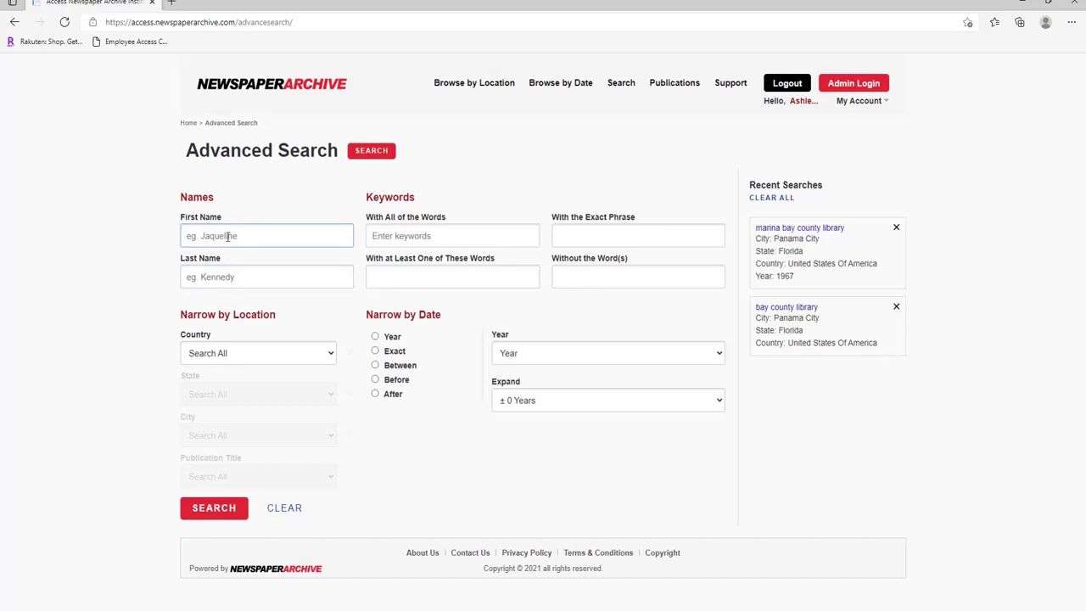
{"action": "left_click", "coordinate": [228, 237]}
{"action": "key", "text": "Tab"}
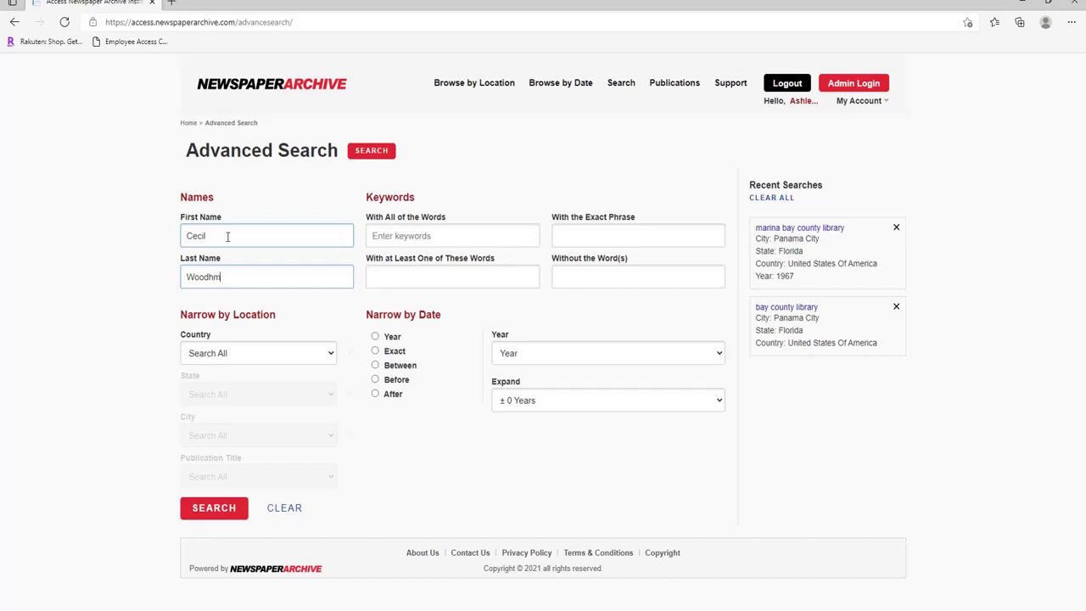
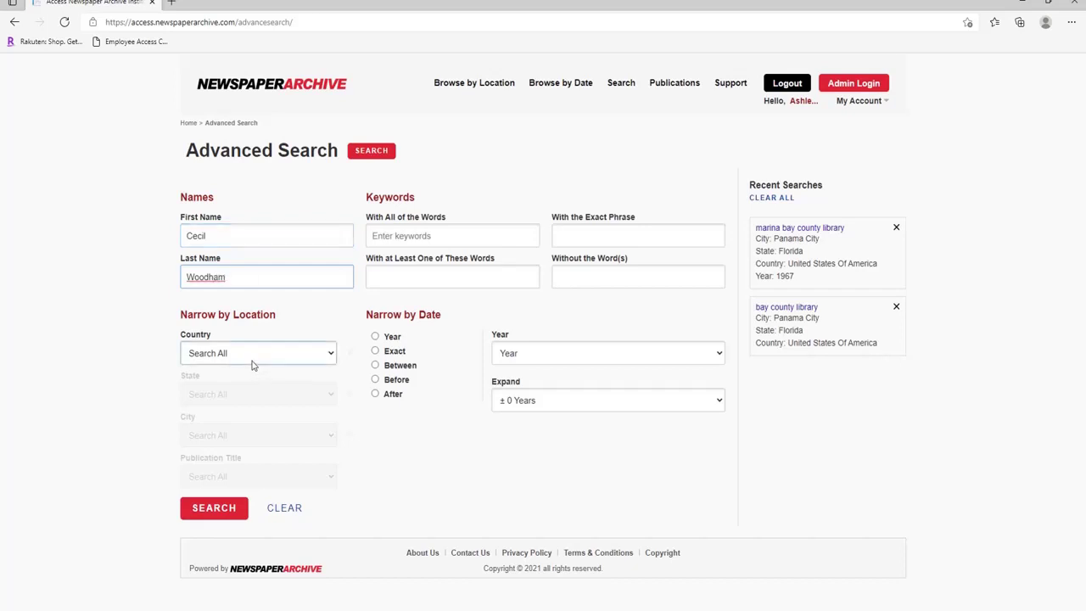
Limit the location to Panama City, Florida, United States Of America.
{"action": "left_click", "coordinate": [253, 356]}
{"action": "left_click", "coordinate": [236, 386]}
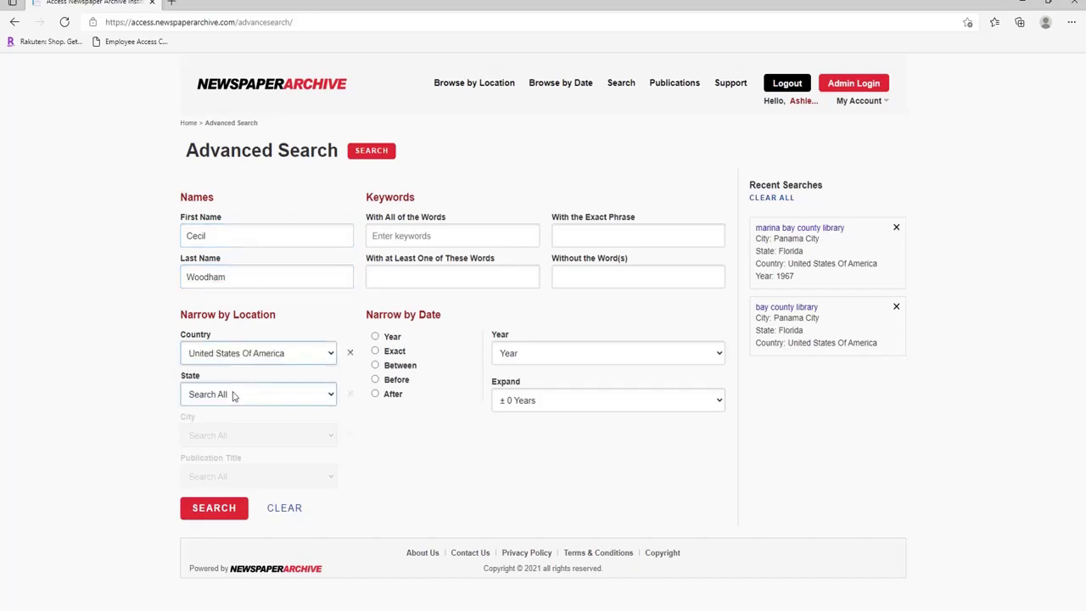
{"action": "left_click", "coordinate": [229, 394]}
{"action": "left_click", "coordinate": [224, 448]}
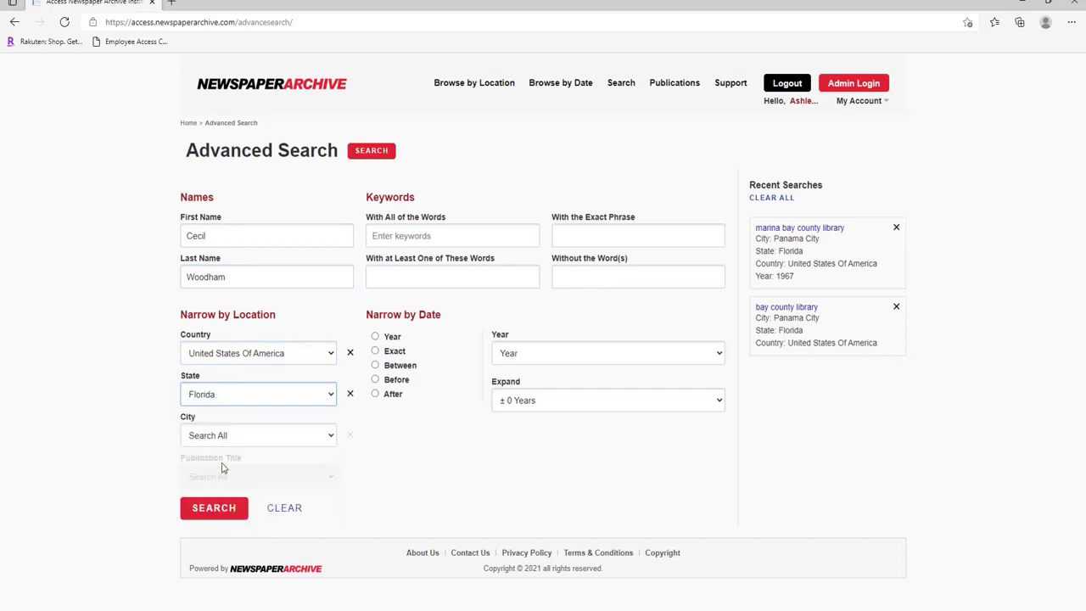
{"action": "left_click", "coordinate": [225, 436]}
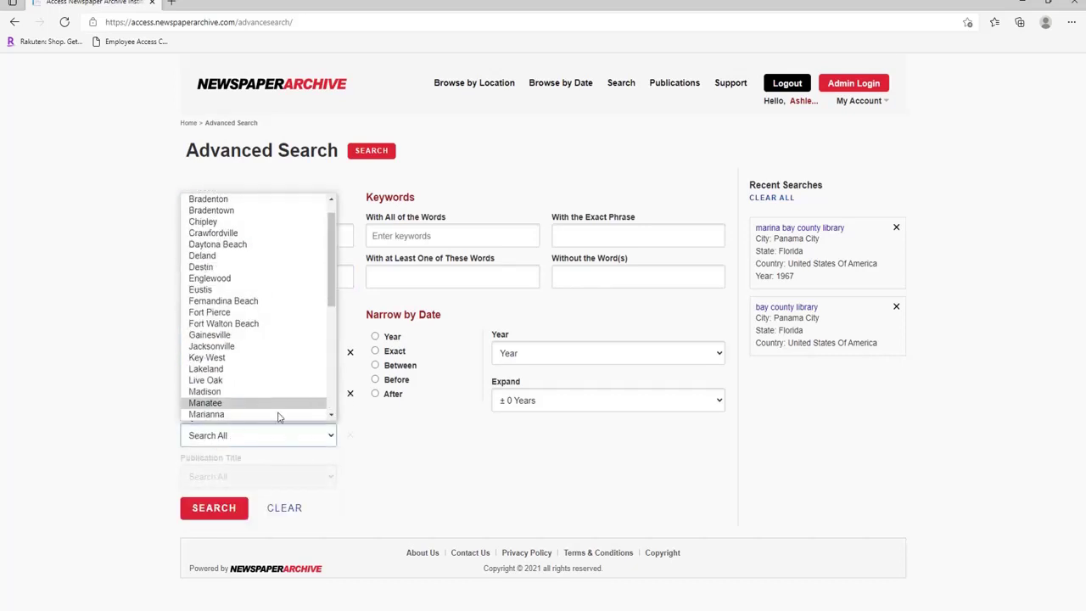
{"action": "left_click", "coordinate": [332, 394]}
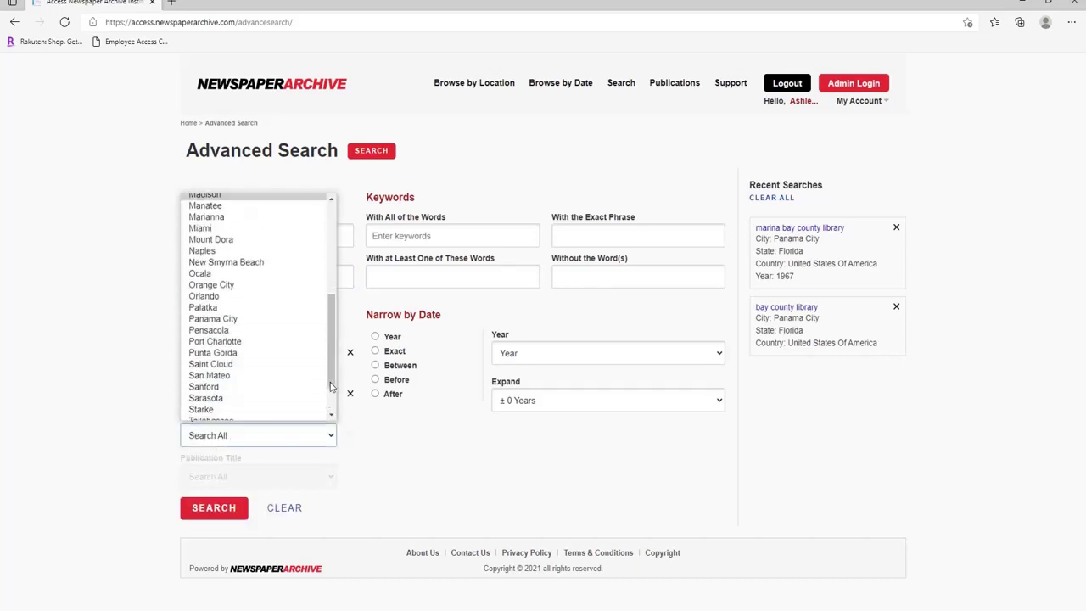
{"action": "left_click", "coordinate": [256, 318]}
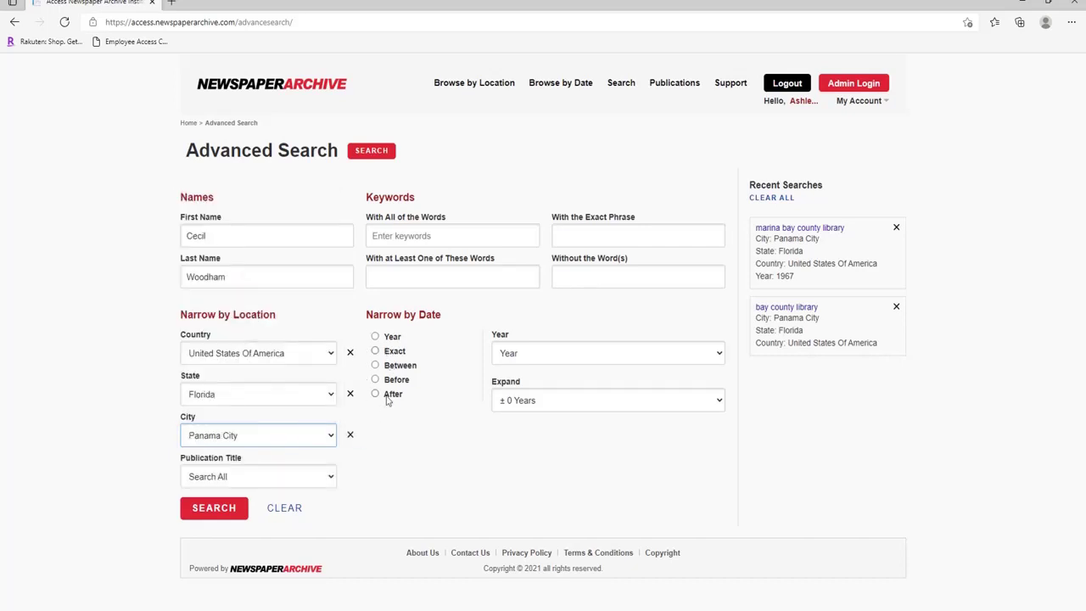
Run the advanced name search and scroll through the 29 Panama City, Florida results.
{"action": "left_click", "coordinate": [213, 508]}
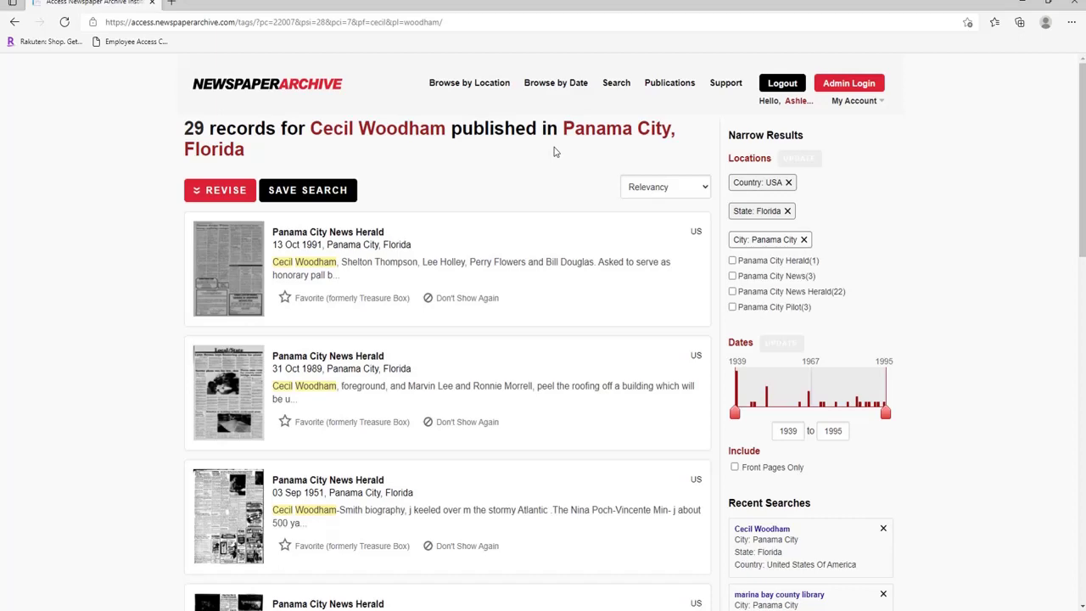
{"action": "scroll", "coordinate": [407, 259], "scroll_direction": "down", "scroll_amount": 1}
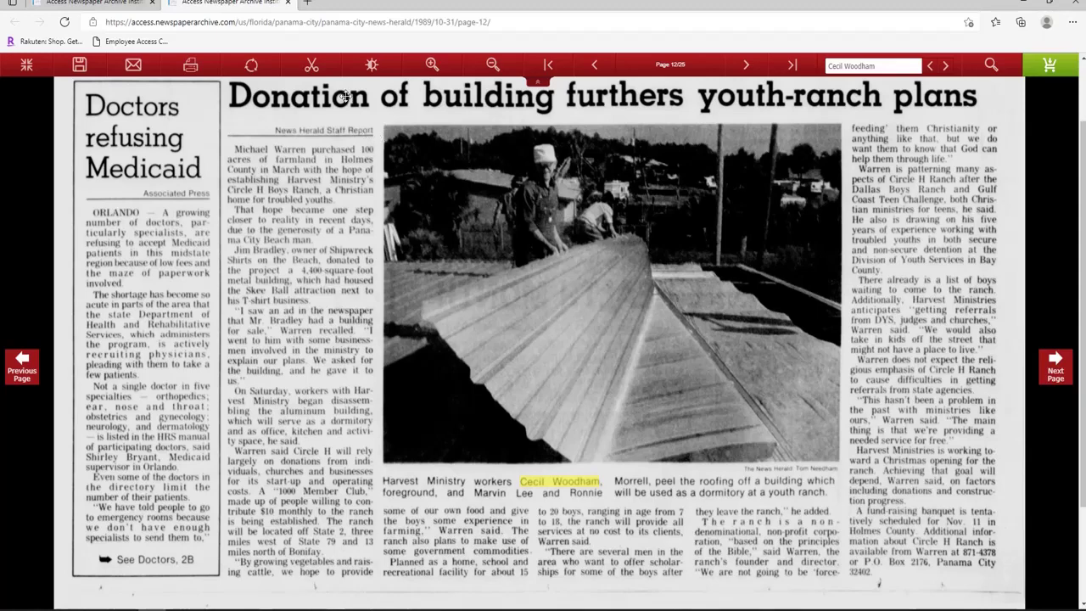
Draw a clip box around the youth-ranch roofing photo and its caption.
{"action": "left_click", "coordinate": [311, 72]}
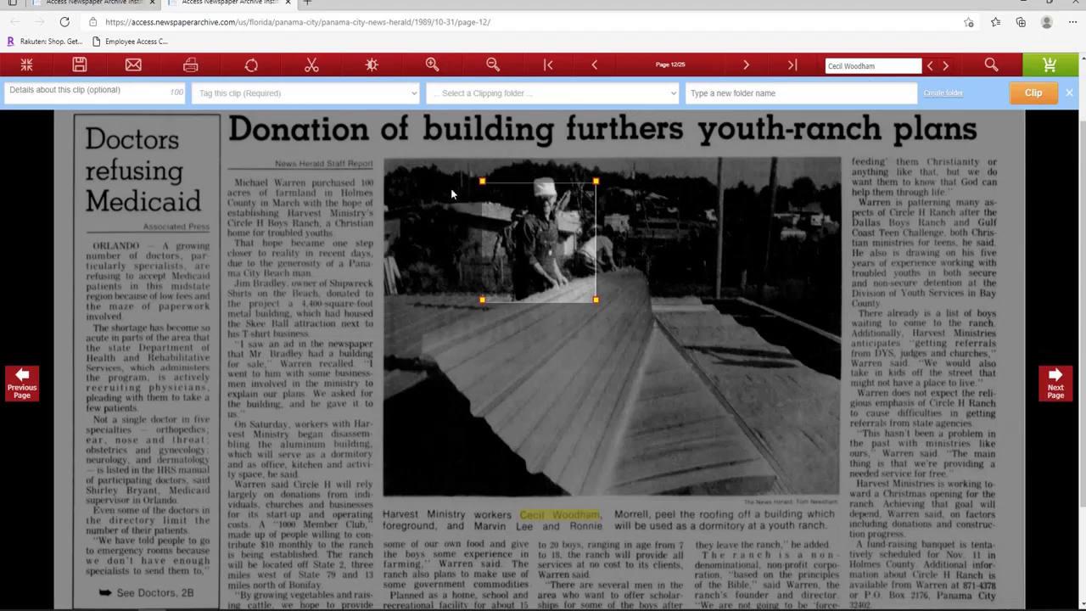
{"action": "left_click_drag", "start_coordinate": [481, 180], "coordinate": [382, 151]}
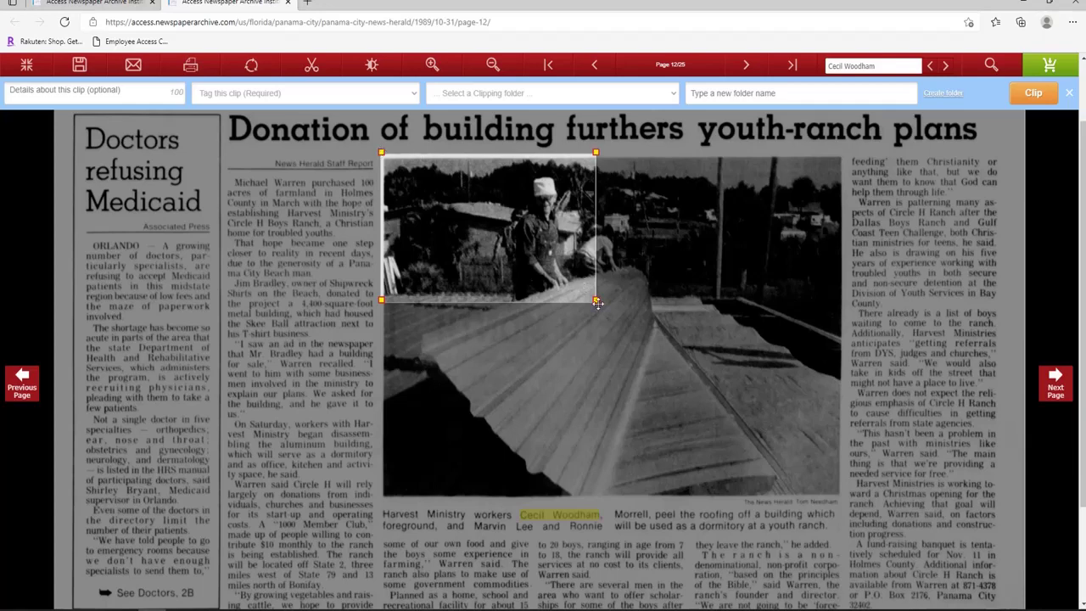
{"action": "left_click_drag", "start_coordinate": [595, 299], "coordinate": [850, 537]}
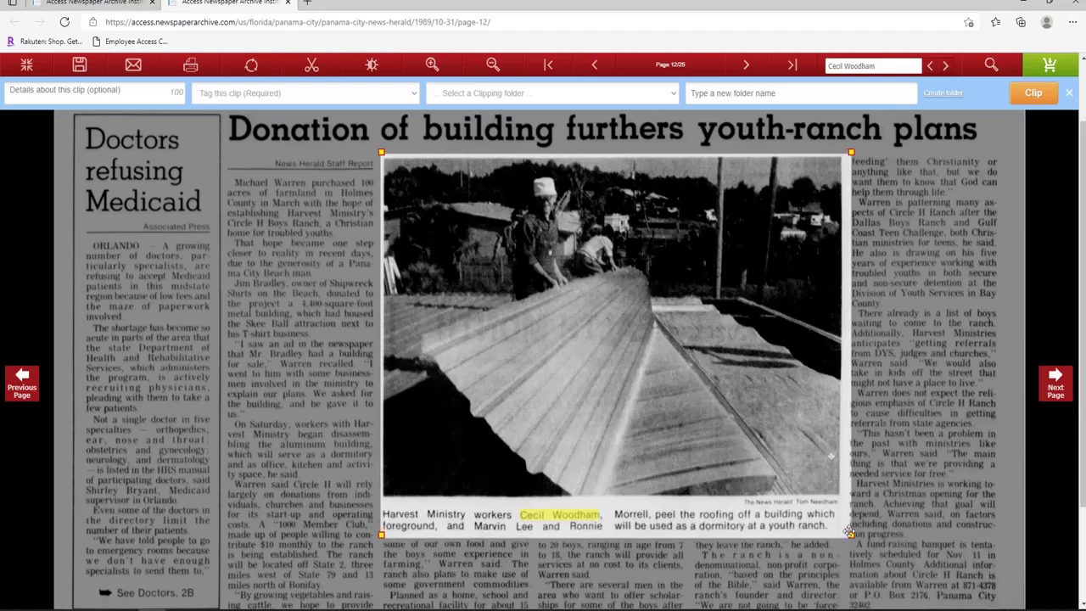
Tag the clip Other Articles and grandpa, and save it to a new 'grandpa' folder.
{"action": "left_click", "coordinate": [326, 95]}
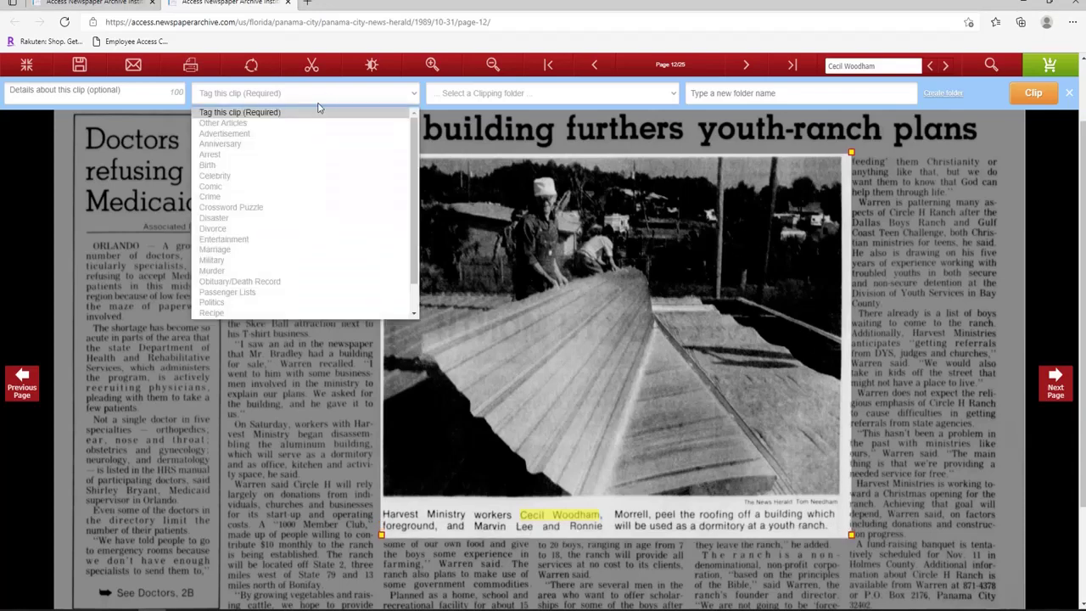
{"action": "left_click", "coordinate": [310, 125]}
{"action": "left_click", "coordinate": [436, 94]}
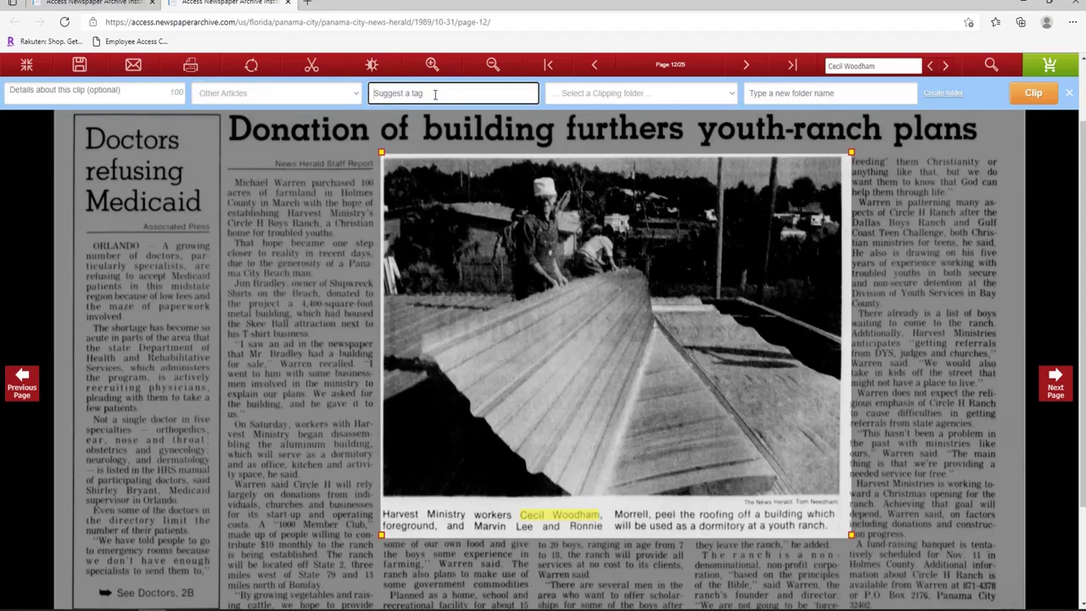
{"action": "type", "text": "gra"}
{"action": "left_click", "coordinate": [781, 92]}
{"action": "type", "text": "grandpa"}
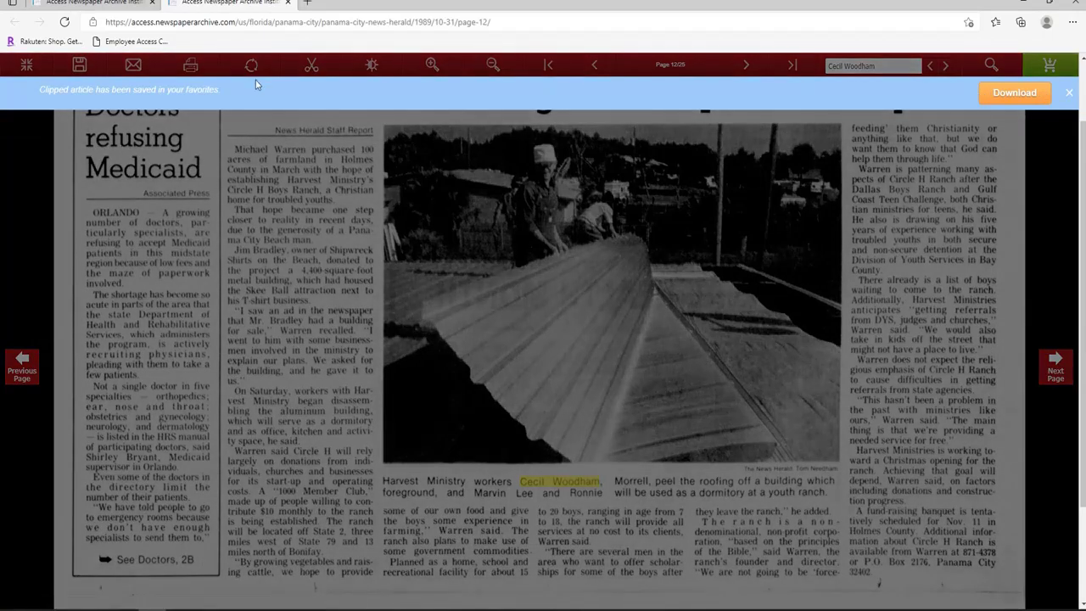
Download the youth-ranch clipping as a PNG and open the downloaded file.
{"action": "left_click", "coordinate": [1001, 102]}
{"action": "left_click", "coordinate": [560, 242]}
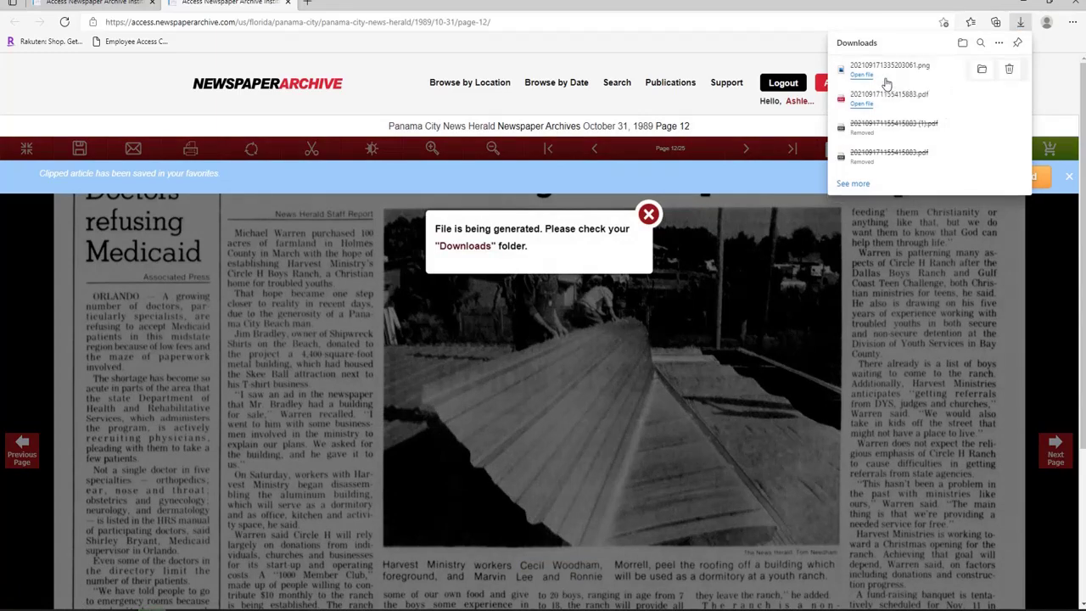
{"action": "left_click", "coordinate": [861, 75]}
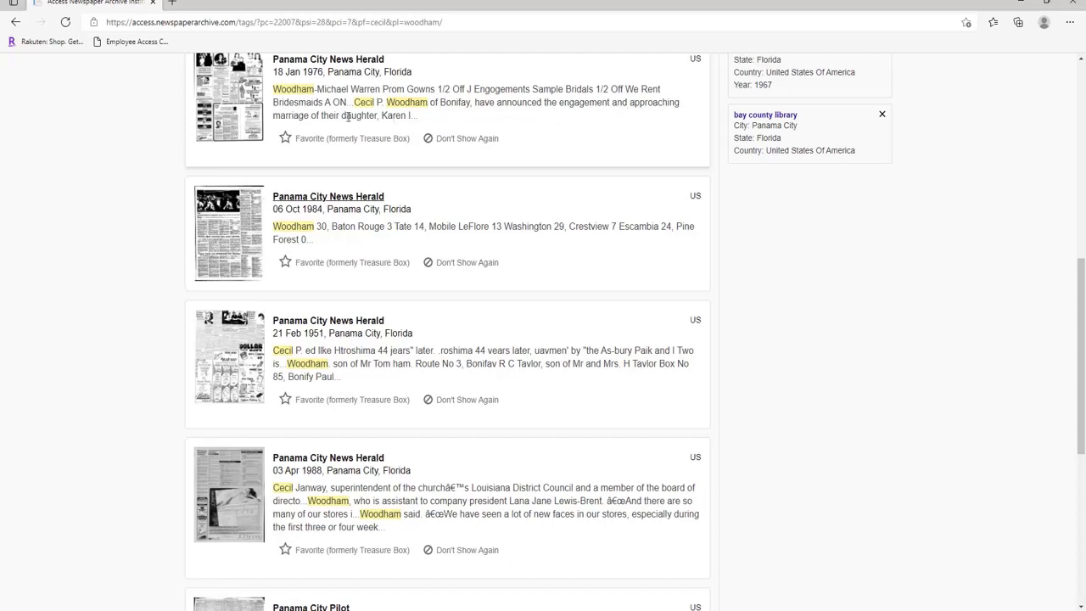
Favourite the 18 Jan 1976 result and hide the 06 Oct 1984 result from future searches.
{"action": "left_click", "coordinate": [287, 140]}
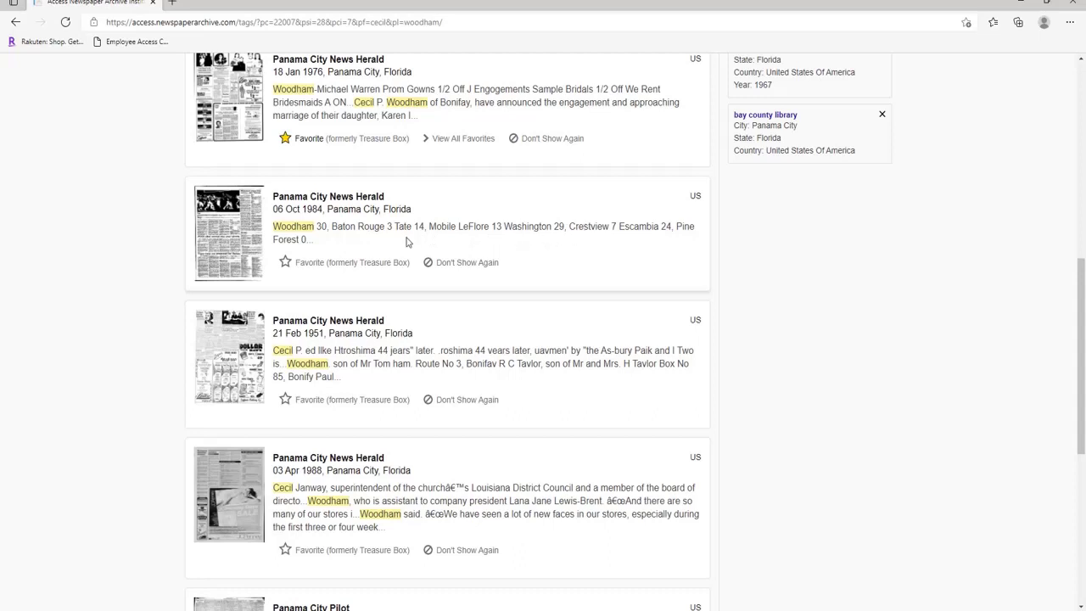
{"action": "left_click", "coordinate": [464, 266]}
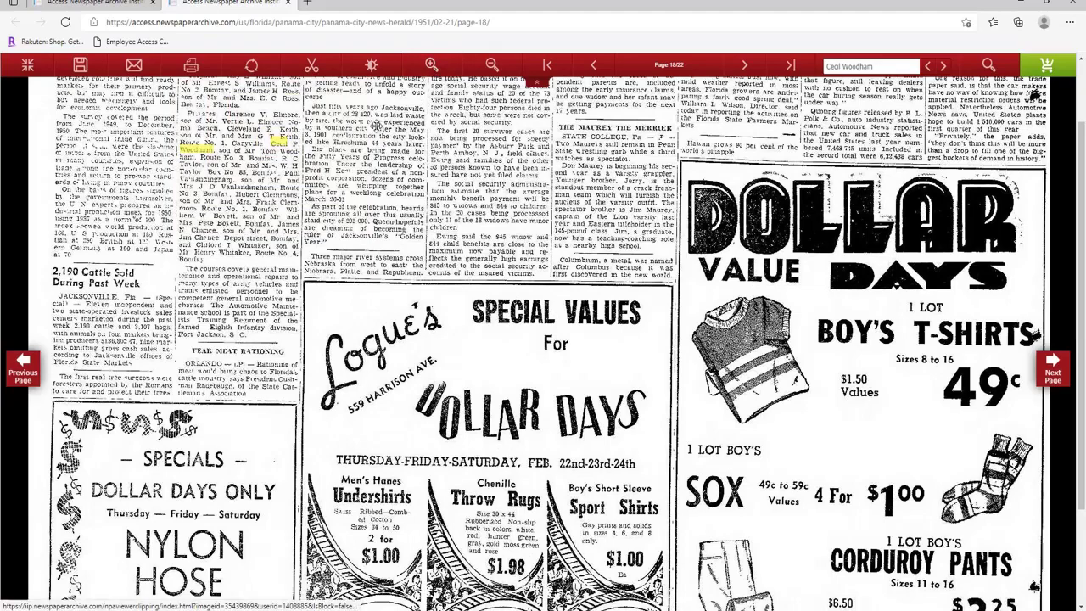
Pan to the top of the 21 Feb 1951 page 18, then zoom in and back out.
{"action": "scroll", "coordinate": [432, 78], "scroll_direction": "up", "scroll_amount": 2}
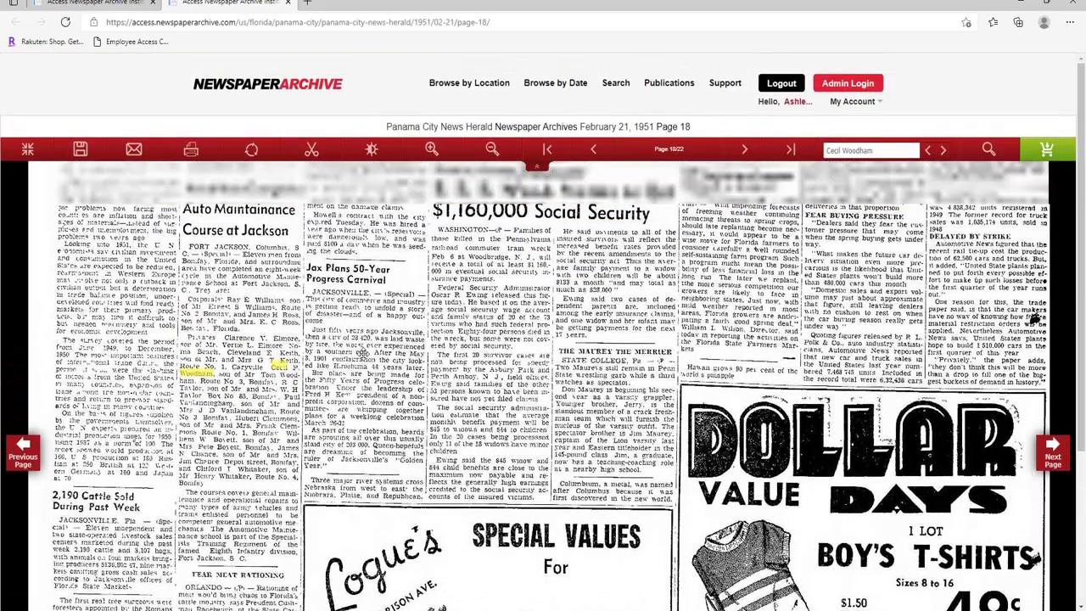
{"action": "left_click_drag", "start_coordinate": [363, 353], "coordinate": [365, 402]}
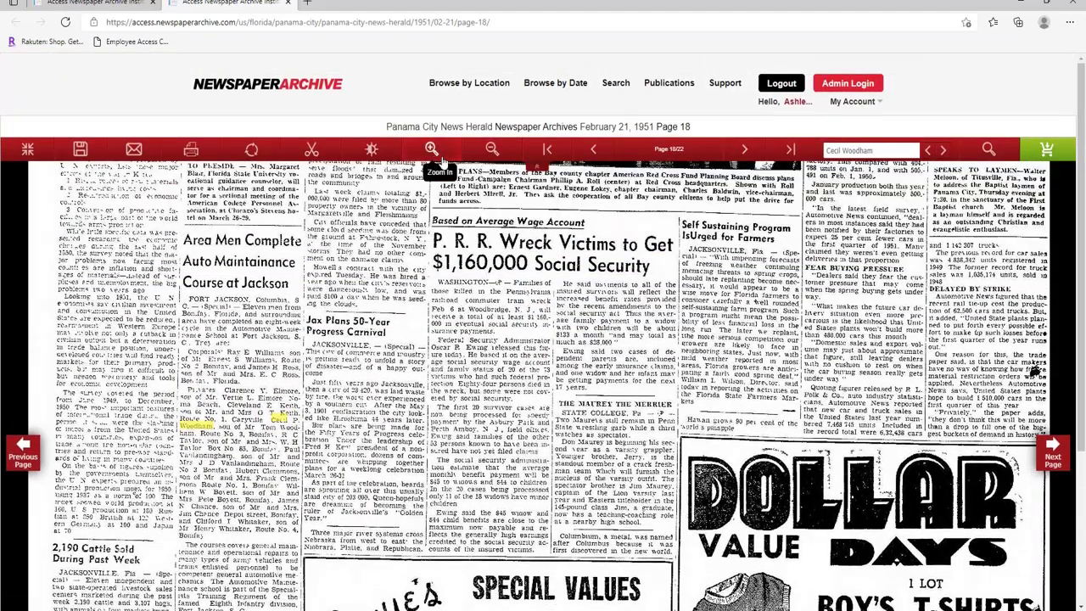
{"action": "left_click", "coordinate": [432, 149]}
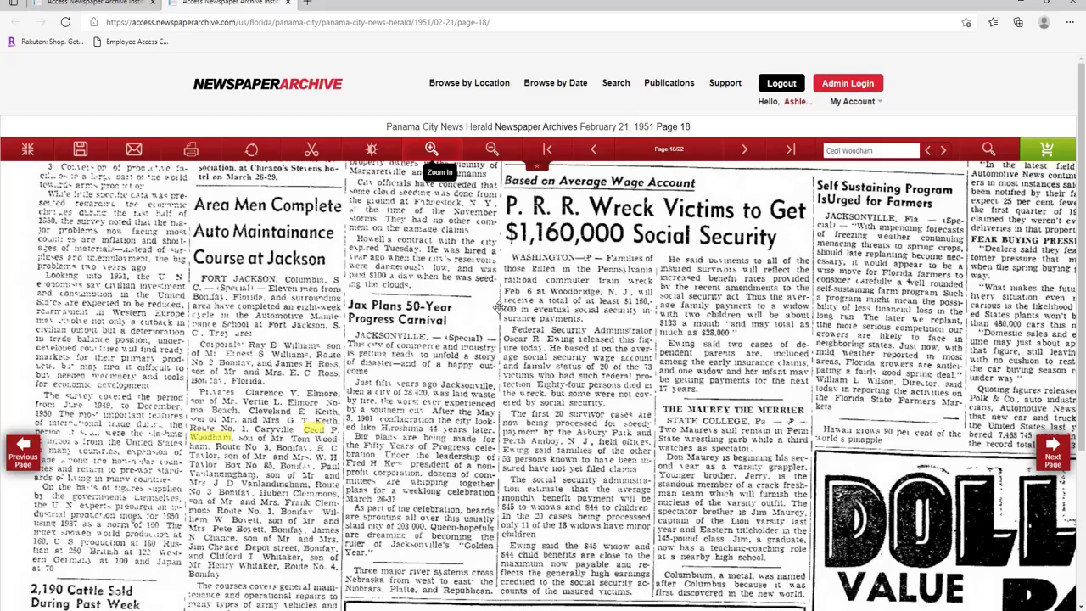
{"action": "left_click", "coordinate": [492, 148]}
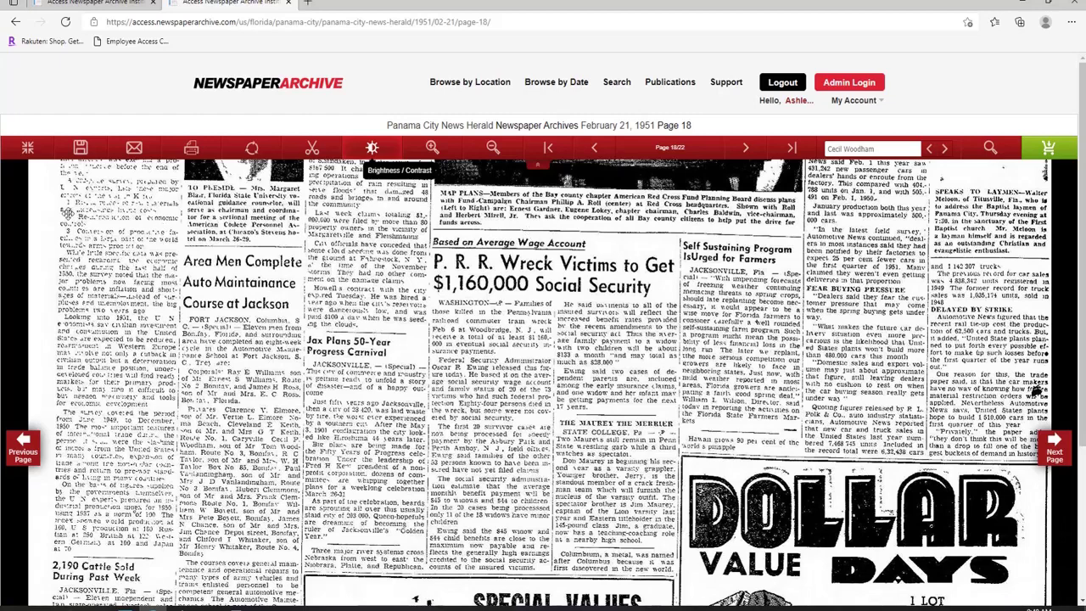
{"action": "left_click", "coordinate": [27, 150]}
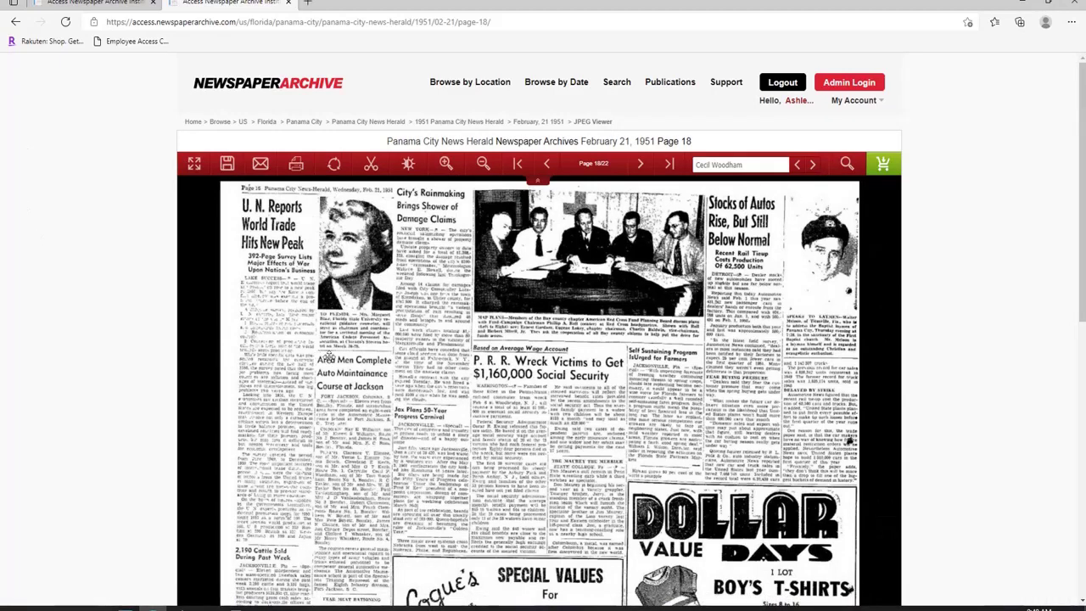
{"action": "left_click", "coordinate": [195, 166]}
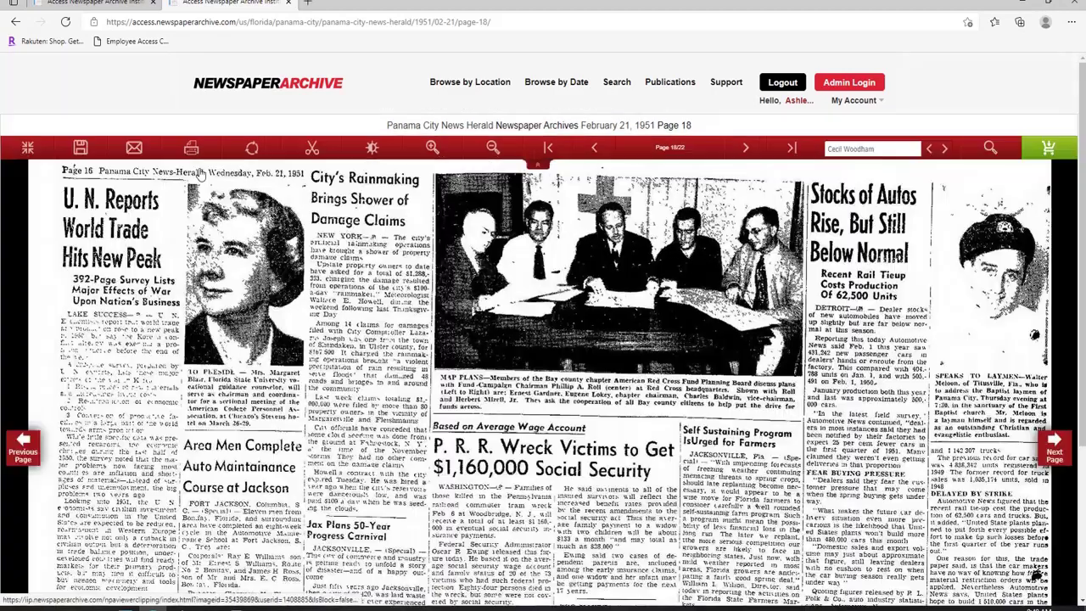
{"action": "left_click_drag", "start_coordinate": [346, 501], "coordinate": [355, 289]}
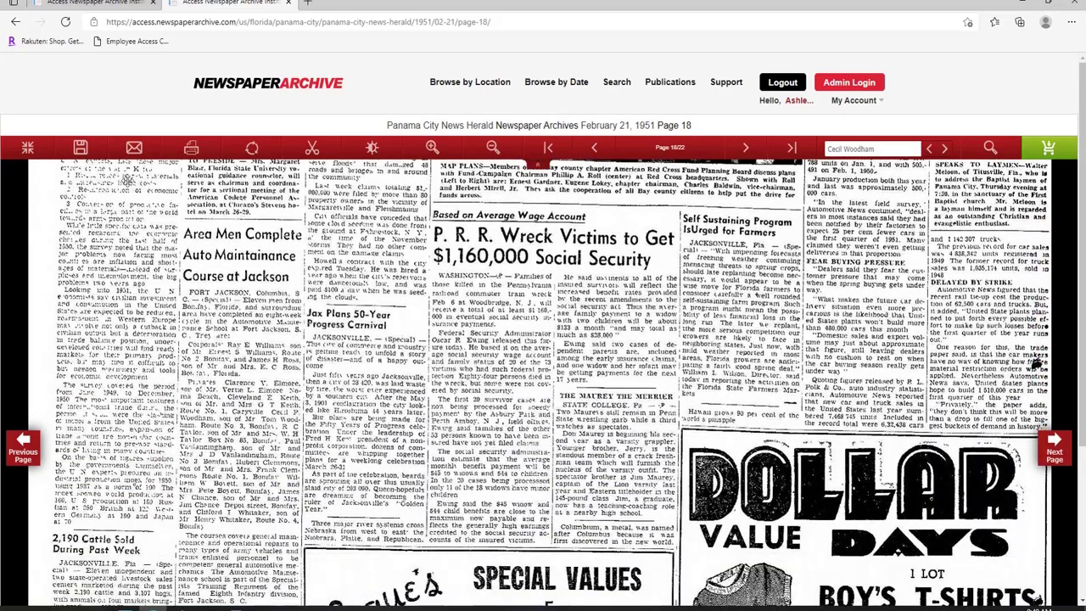
{"action": "left_click", "coordinate": [80, 148]}
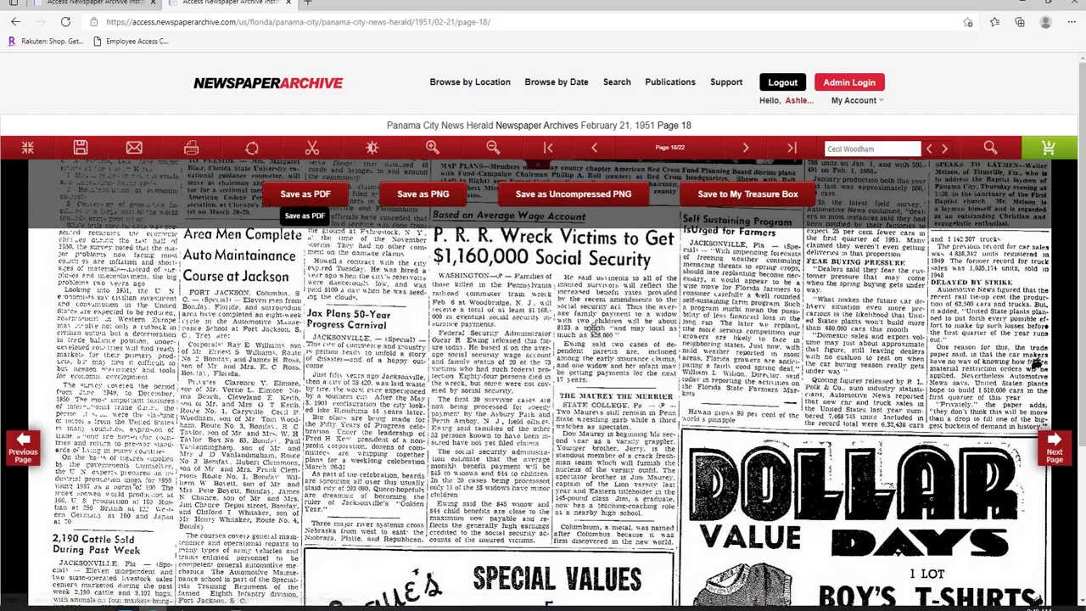
{"action": "left_click", "coordinate": [134, 149]}
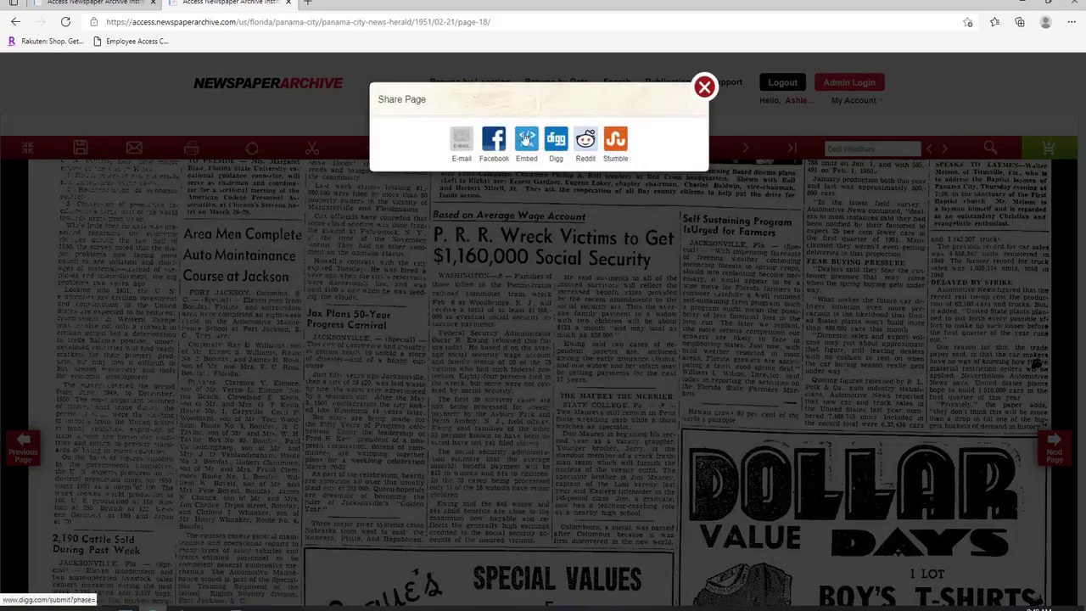
{"action": "left_click", "coordinate": [526, 140]}
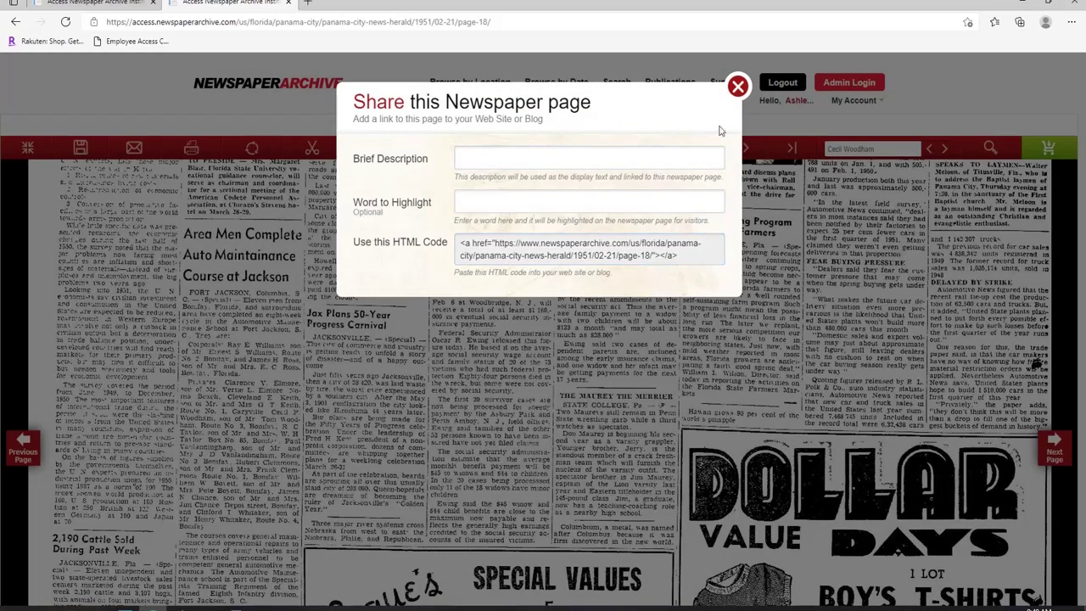
{"action": "left_click", "coordinate": [737, 88]}
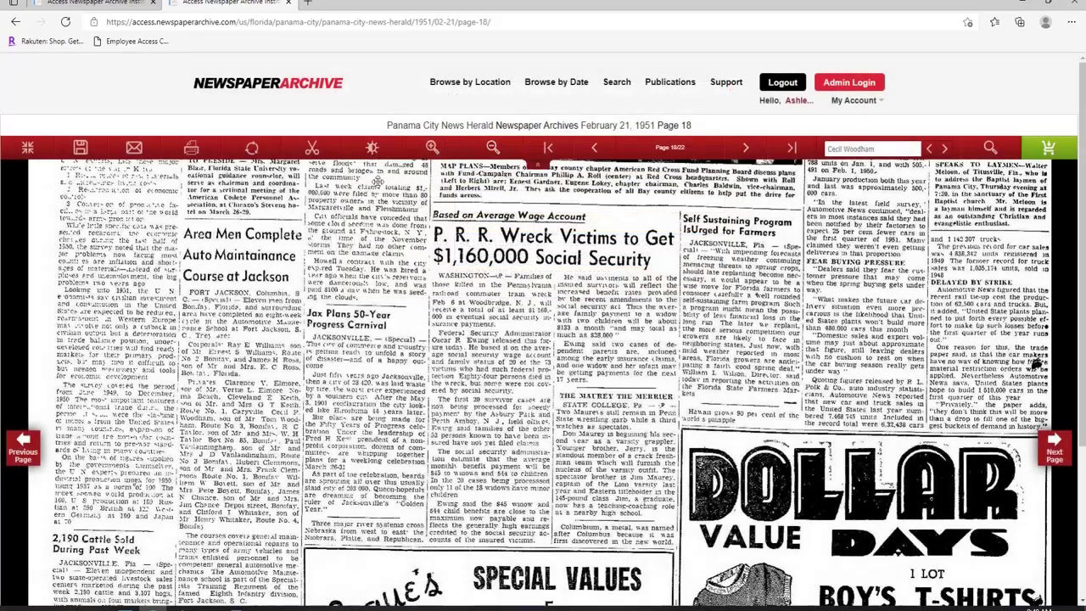
{"action": "left_click", "coordinate": [252, 149]}
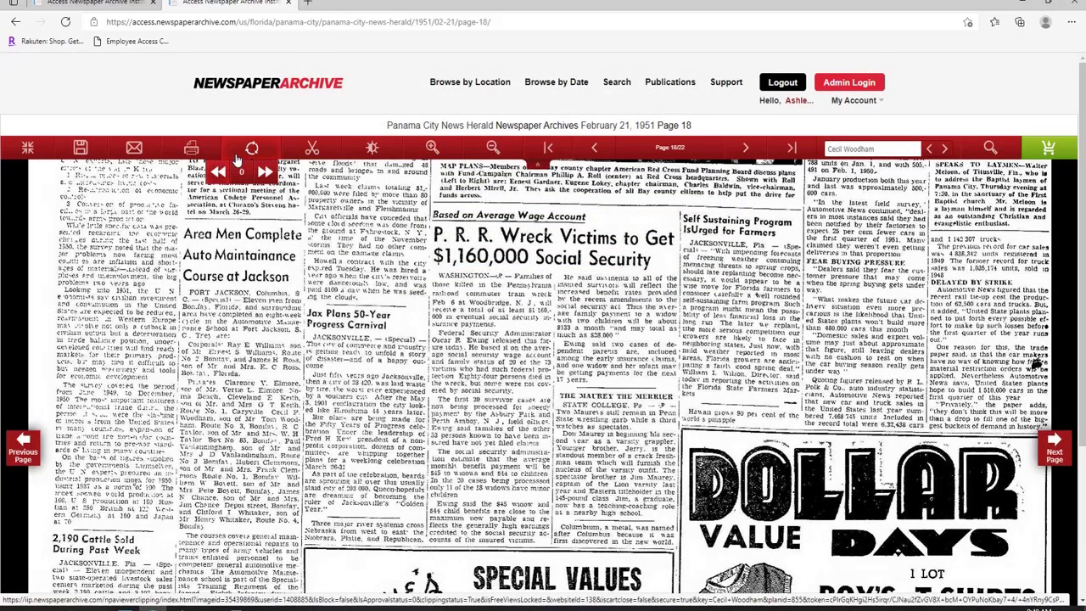
{"action": "left_click", "coordinate": [270, 172]}
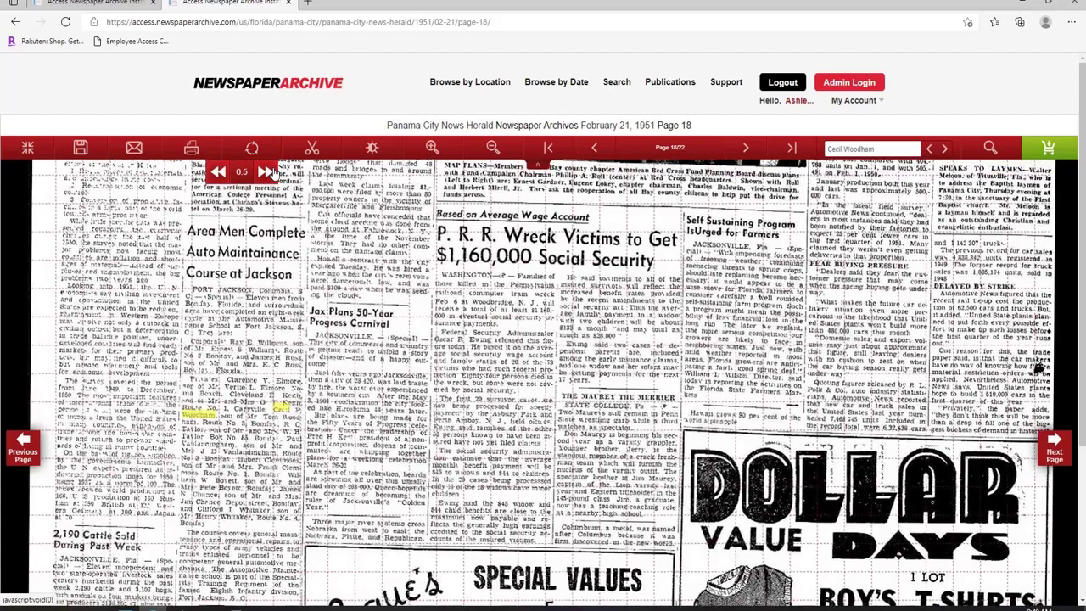
{"action": "left_click", "coordinate": [218, 173]}
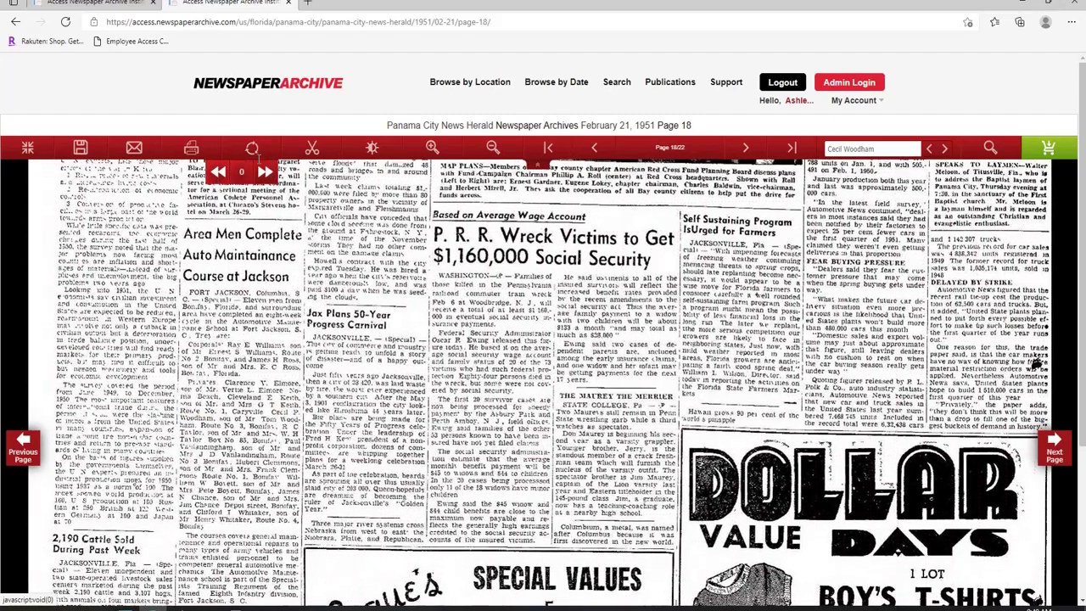
{"action": "left_click", "coordinate": [372, 149]}
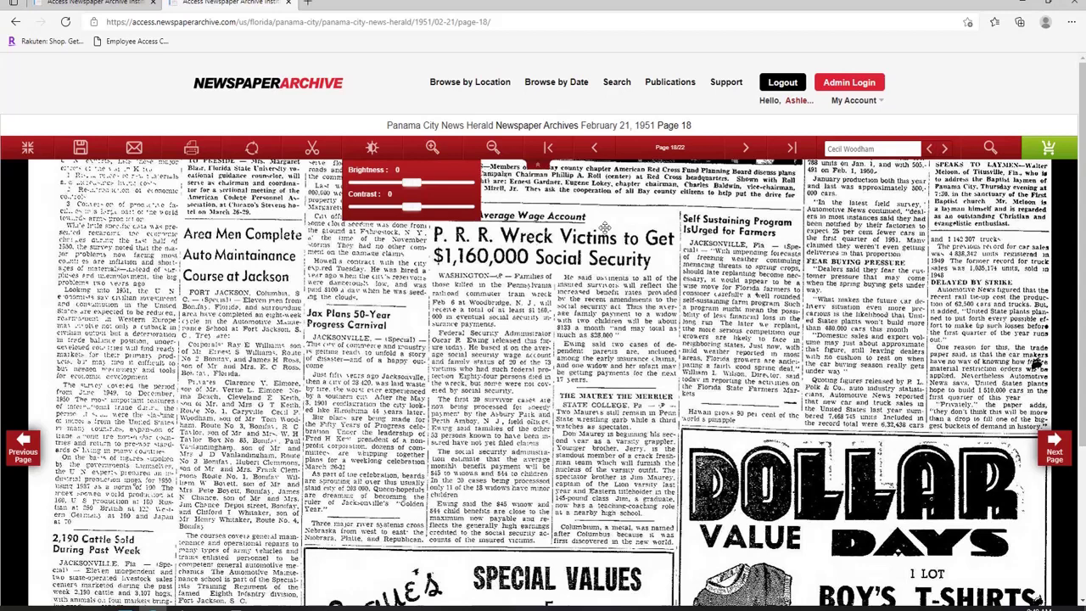
{"action": "left_click", "coordinate": [381, 159]}
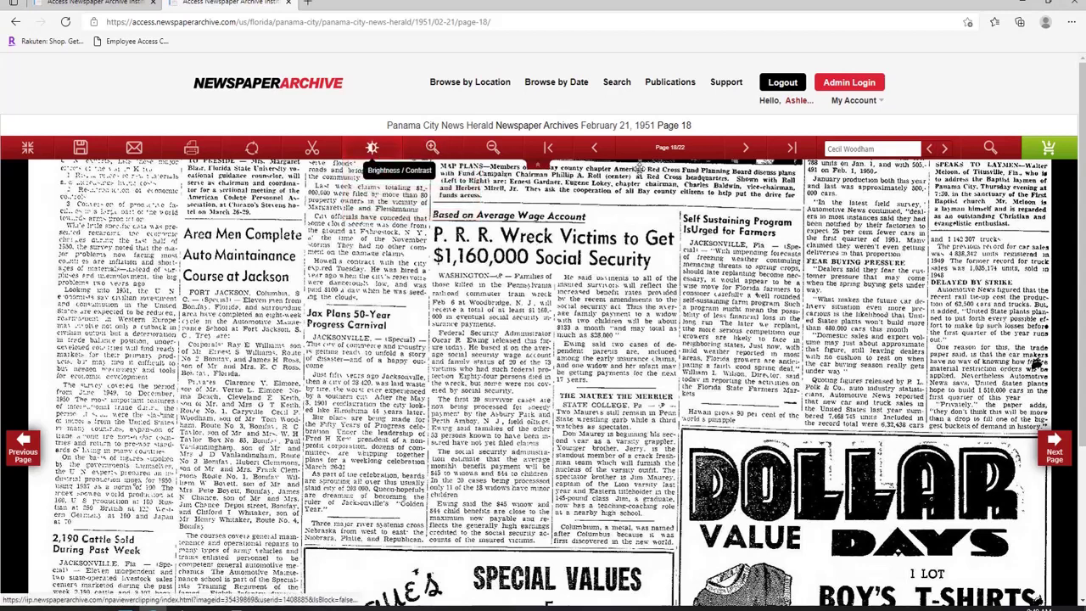
{"action": "mouse_move", "coordinate": [676, 151]}
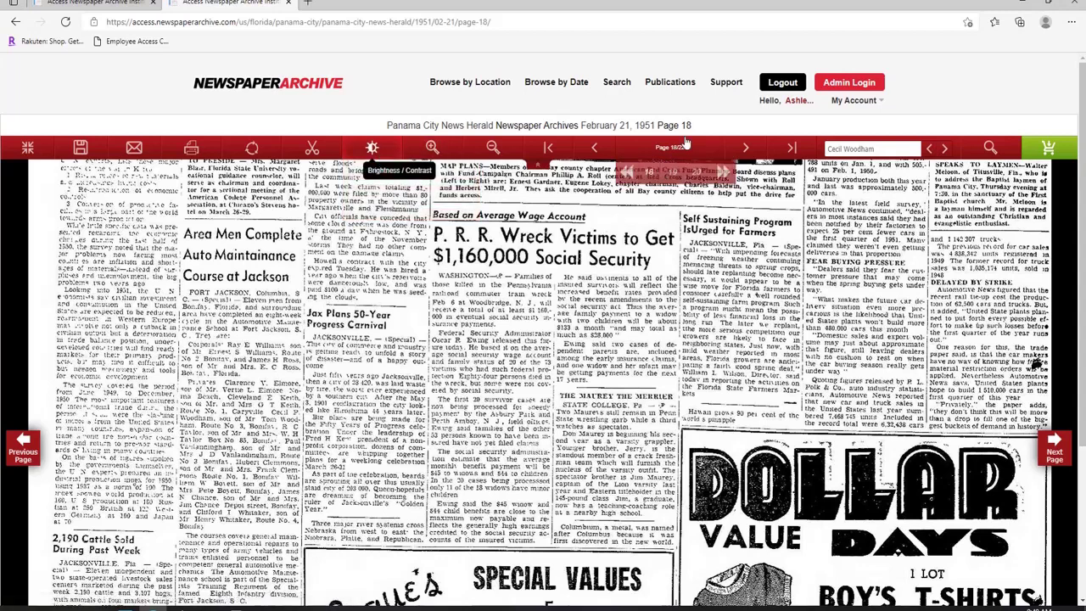